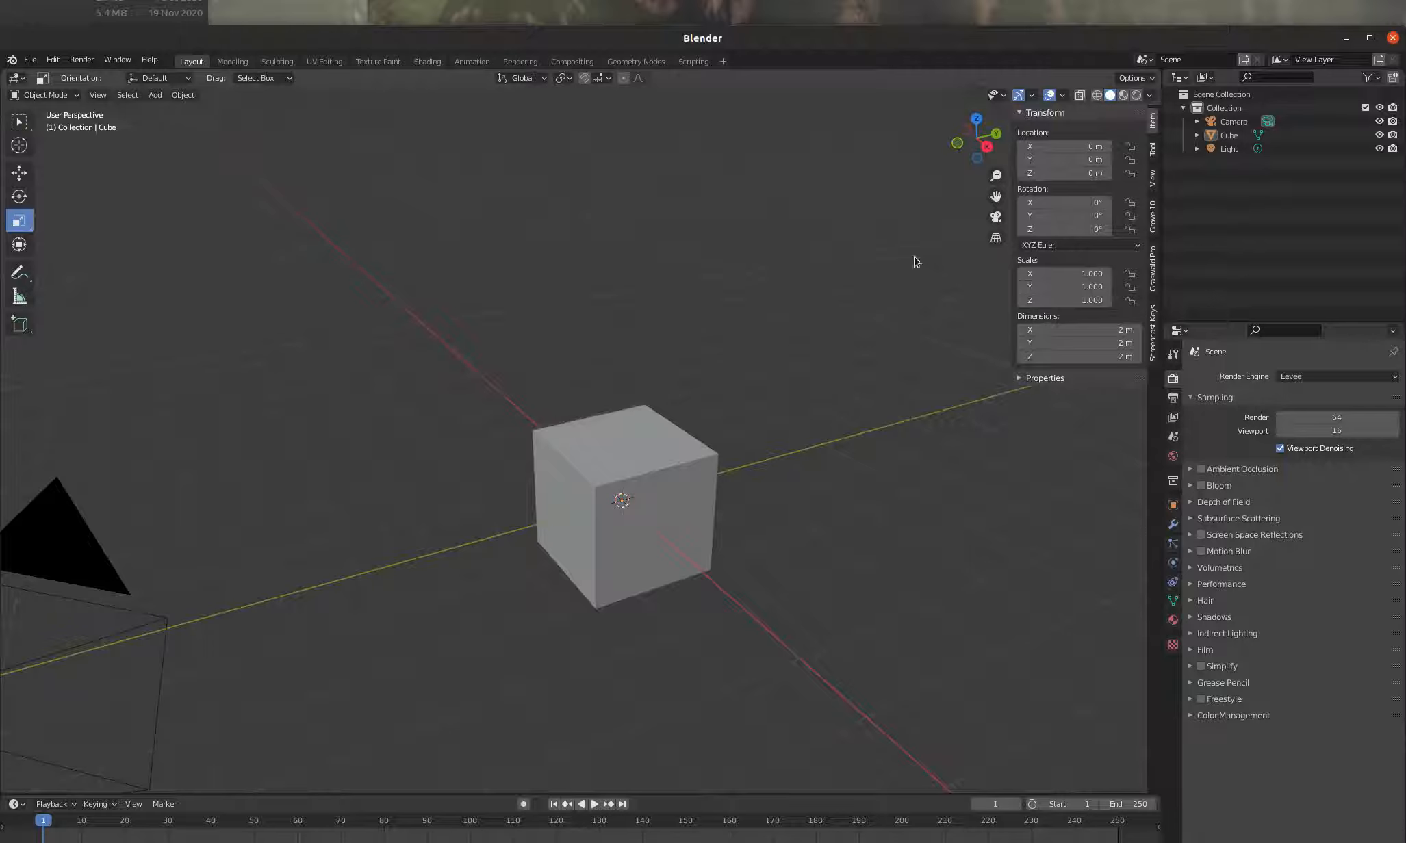
- Show the scene in wireframe shading, select the cube and enter Edit Mode on it
{"action": "left_click", "coordinate": [1096, 95]}
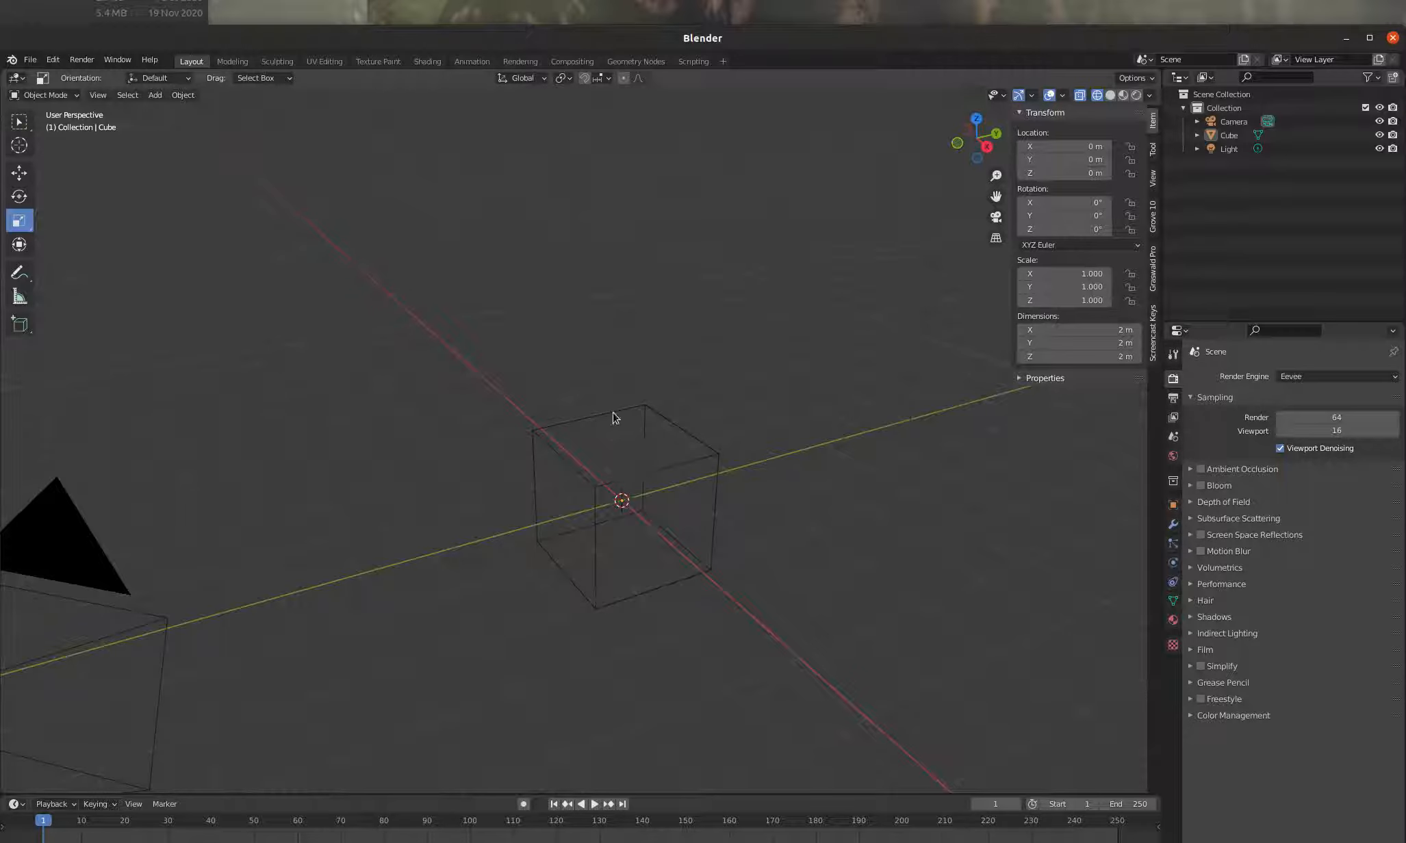
{"action": "left_click", "coordinate": [625, 417]}
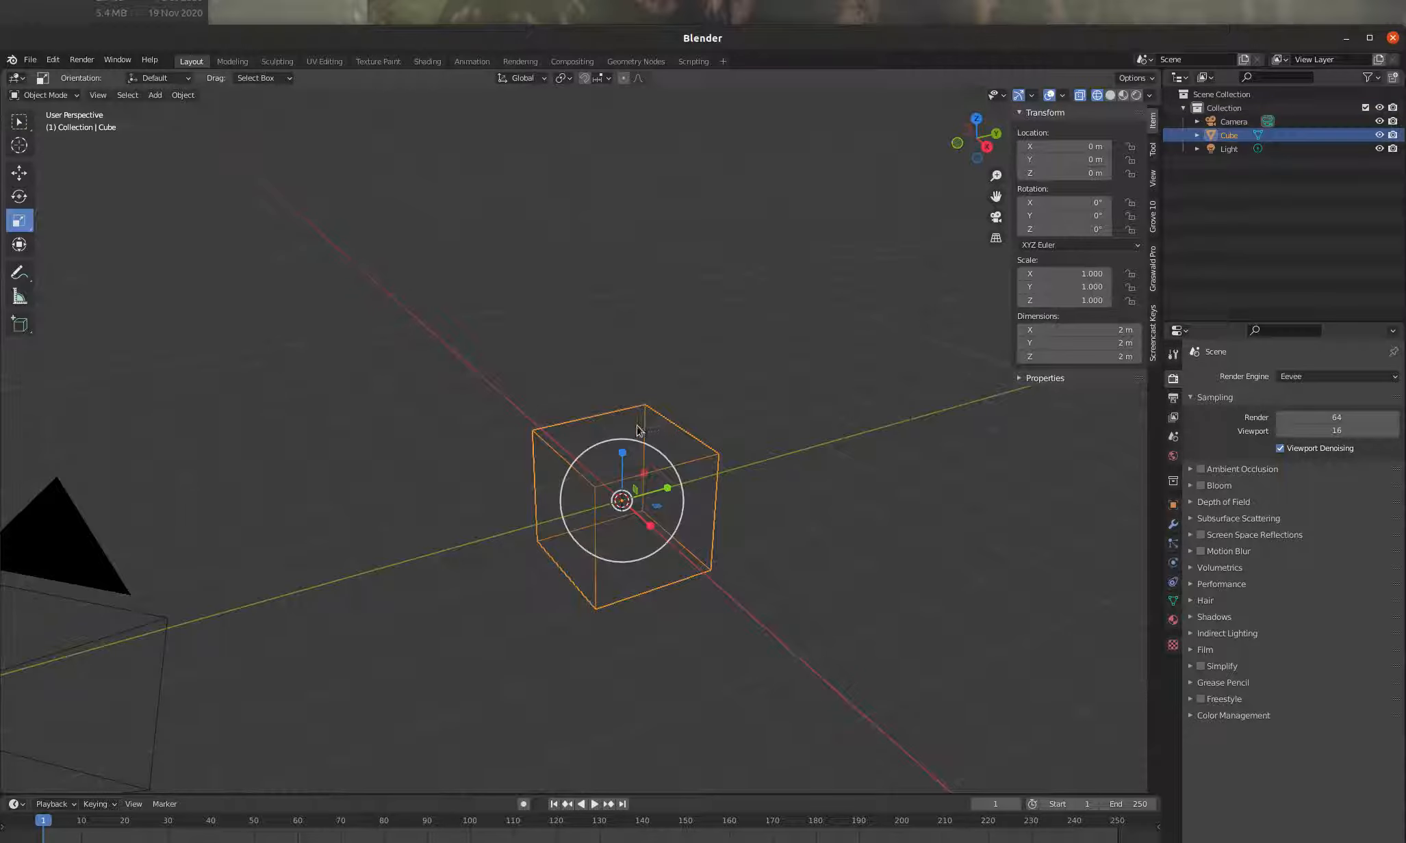
{"action": "key", "text": "Tab"}
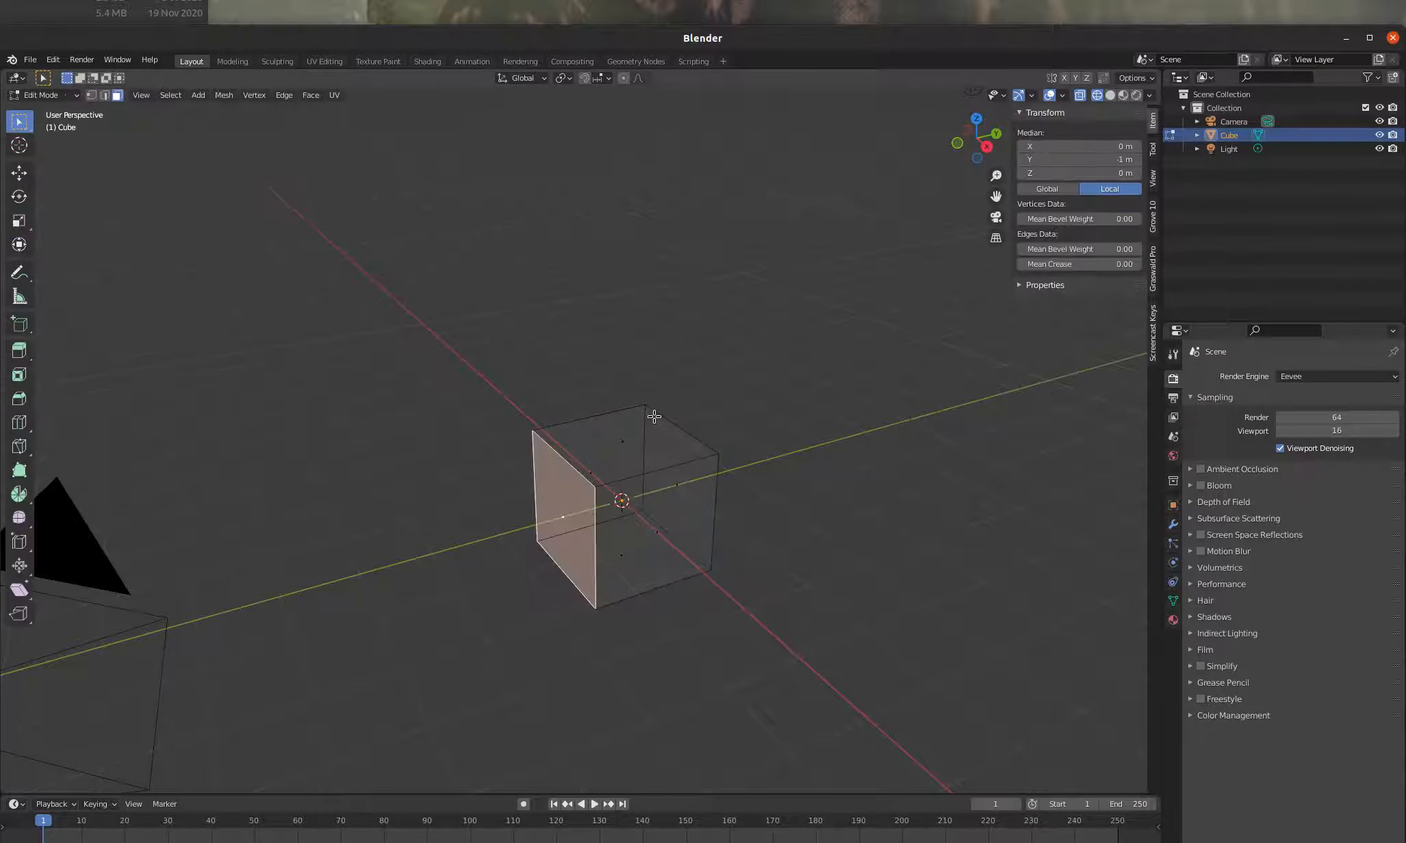
- Select the cube's faces one at a time by their centre dots, including the rear faces, ending with the bottom face
{"action": "left_click", "coordinate": [627, 442]}
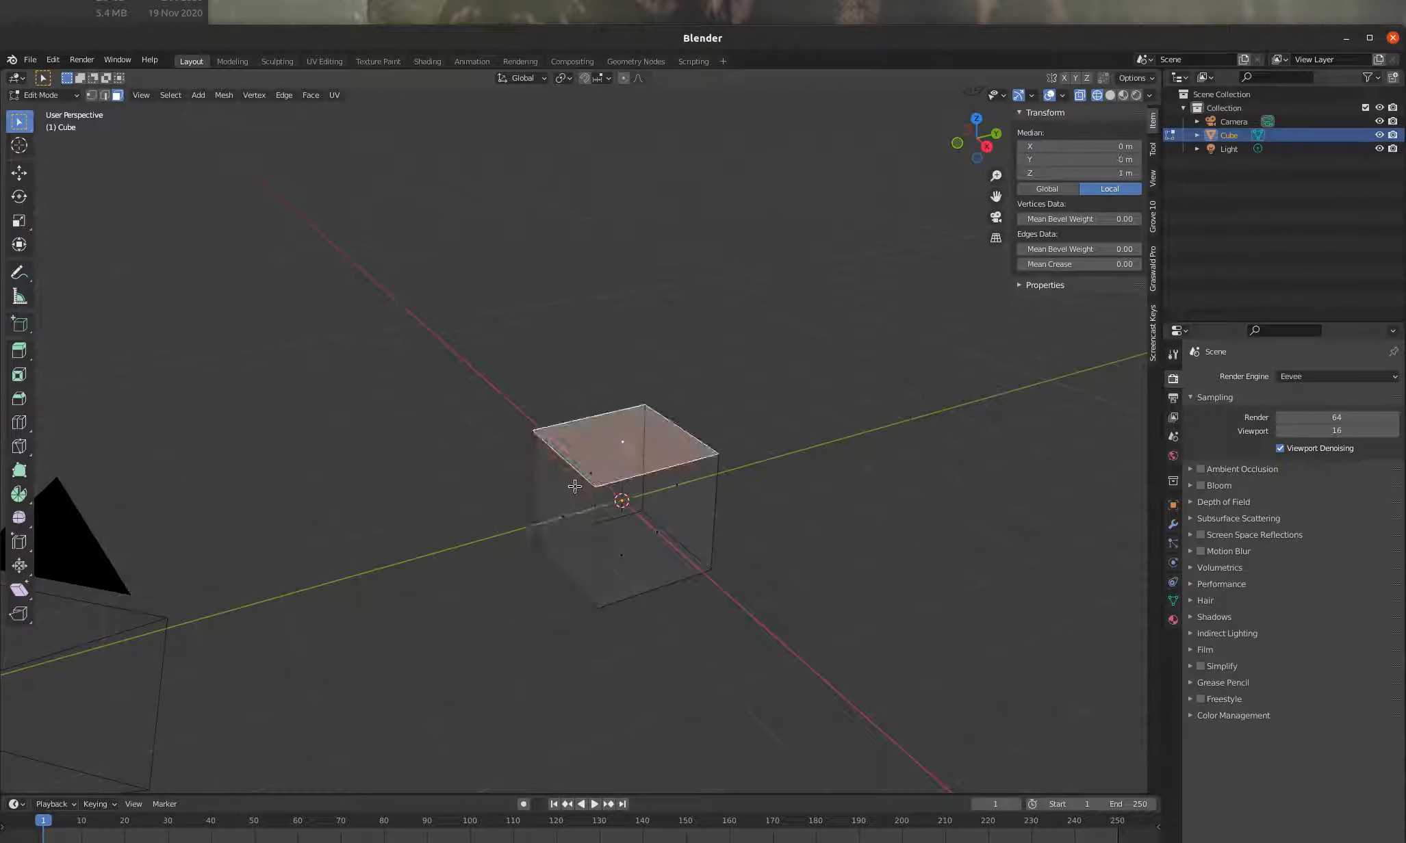
{"action": "left_click", "coordinate": [589, 471]}
{"action": "left_click", "coordinate": [688, 489]}
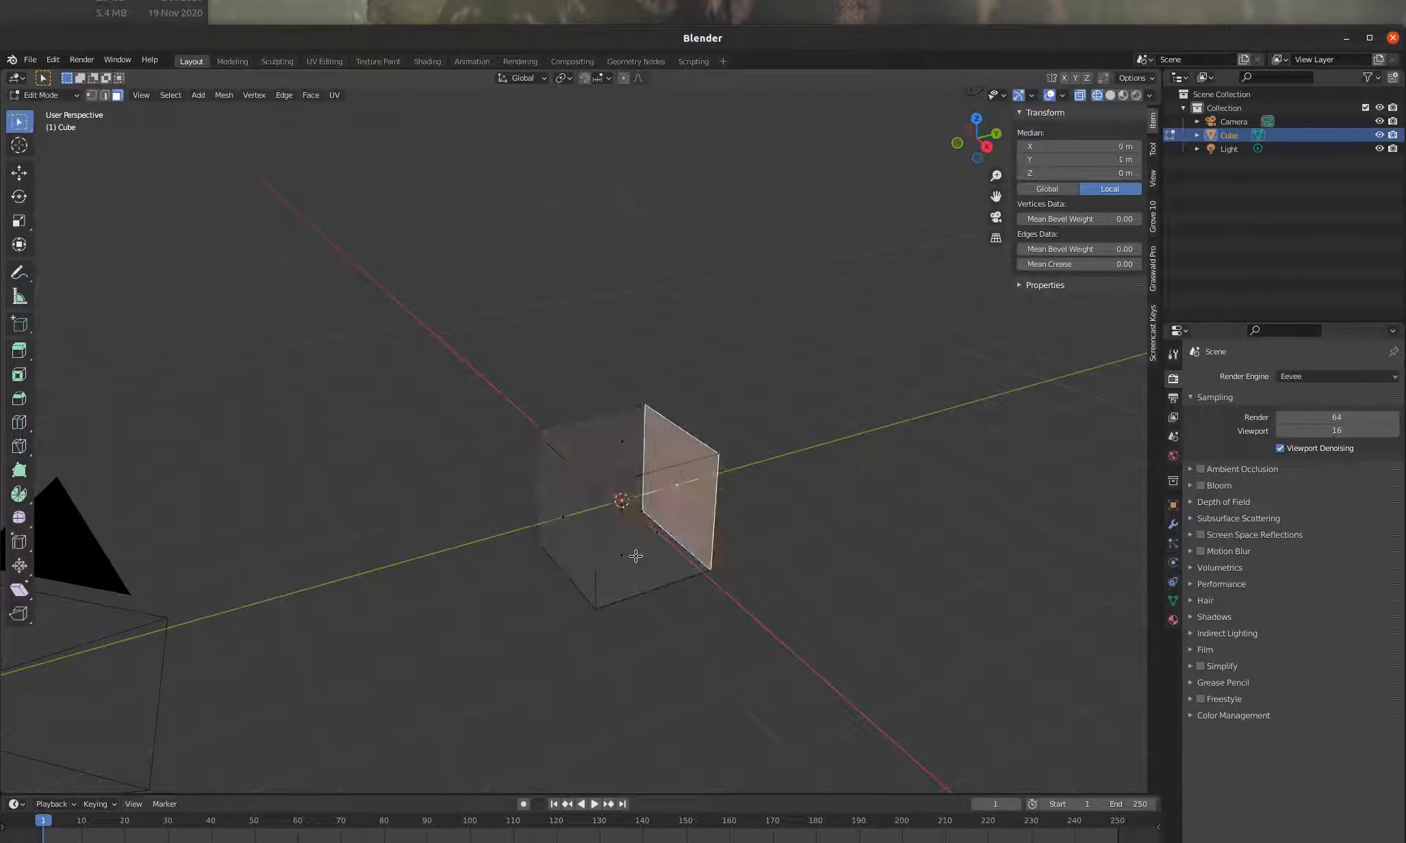
{"action": "left_click", "coordinate": [616, 558]}
{"action": "left_click", "coordinate": [590, 471]}
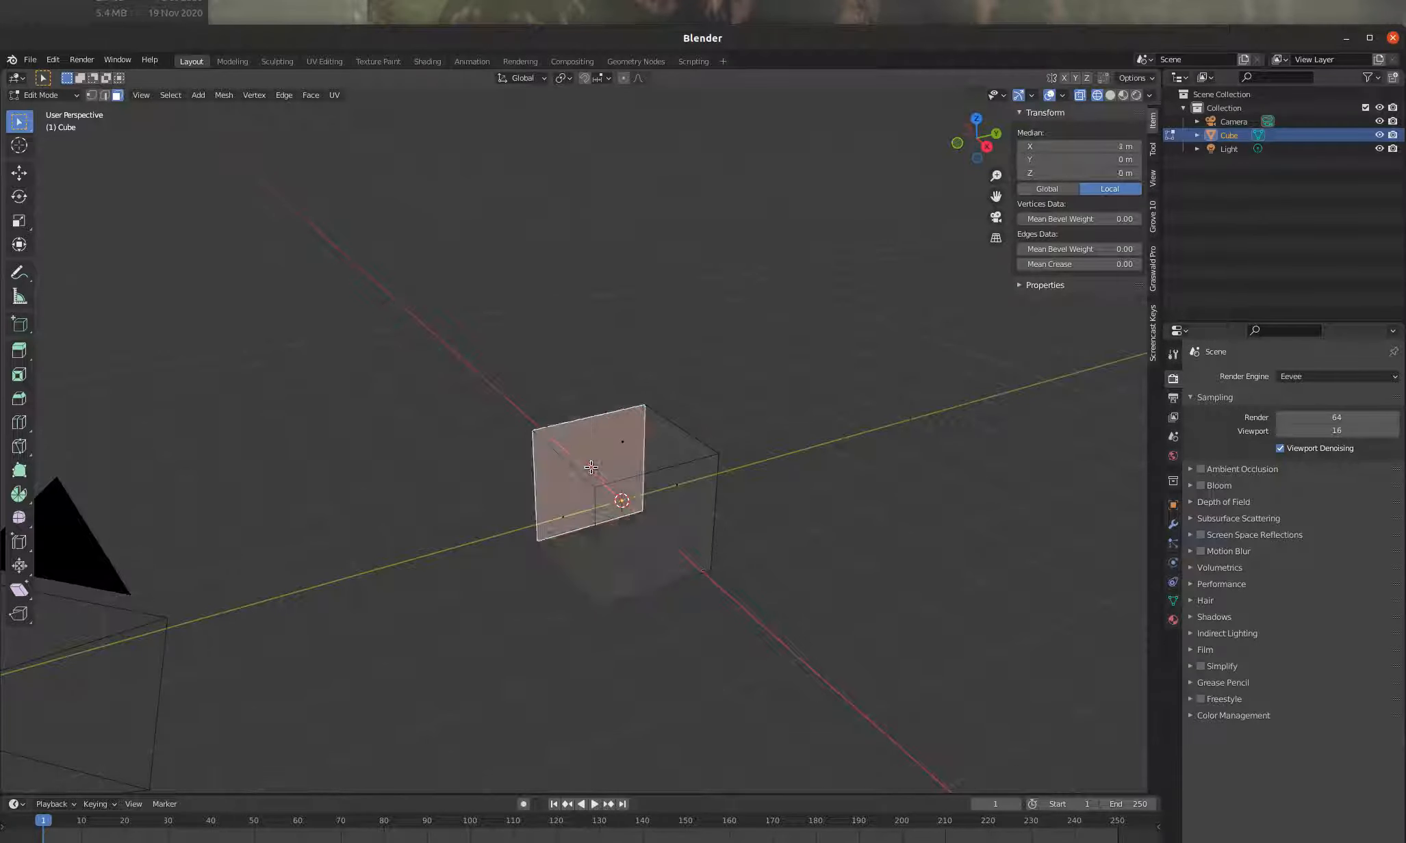
{"action": "left_click", "coordinate": [679, 479]}
{"action": "left_click", "coordinate": [616, 551]}
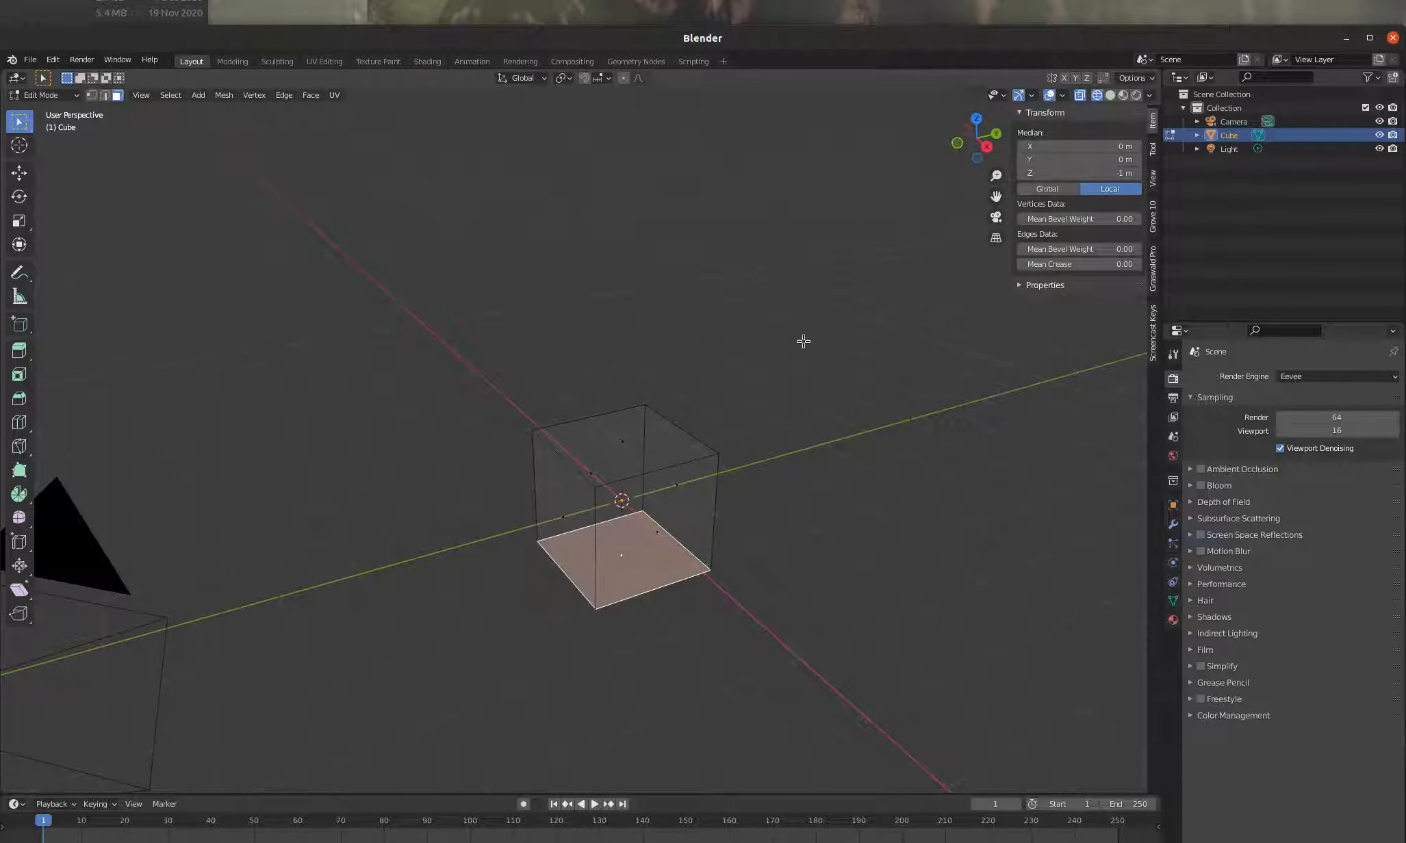
- Clear the face selection, select the cube's entire mesh, and deselect everything again
{"action": "key", "text": "alt+a"}
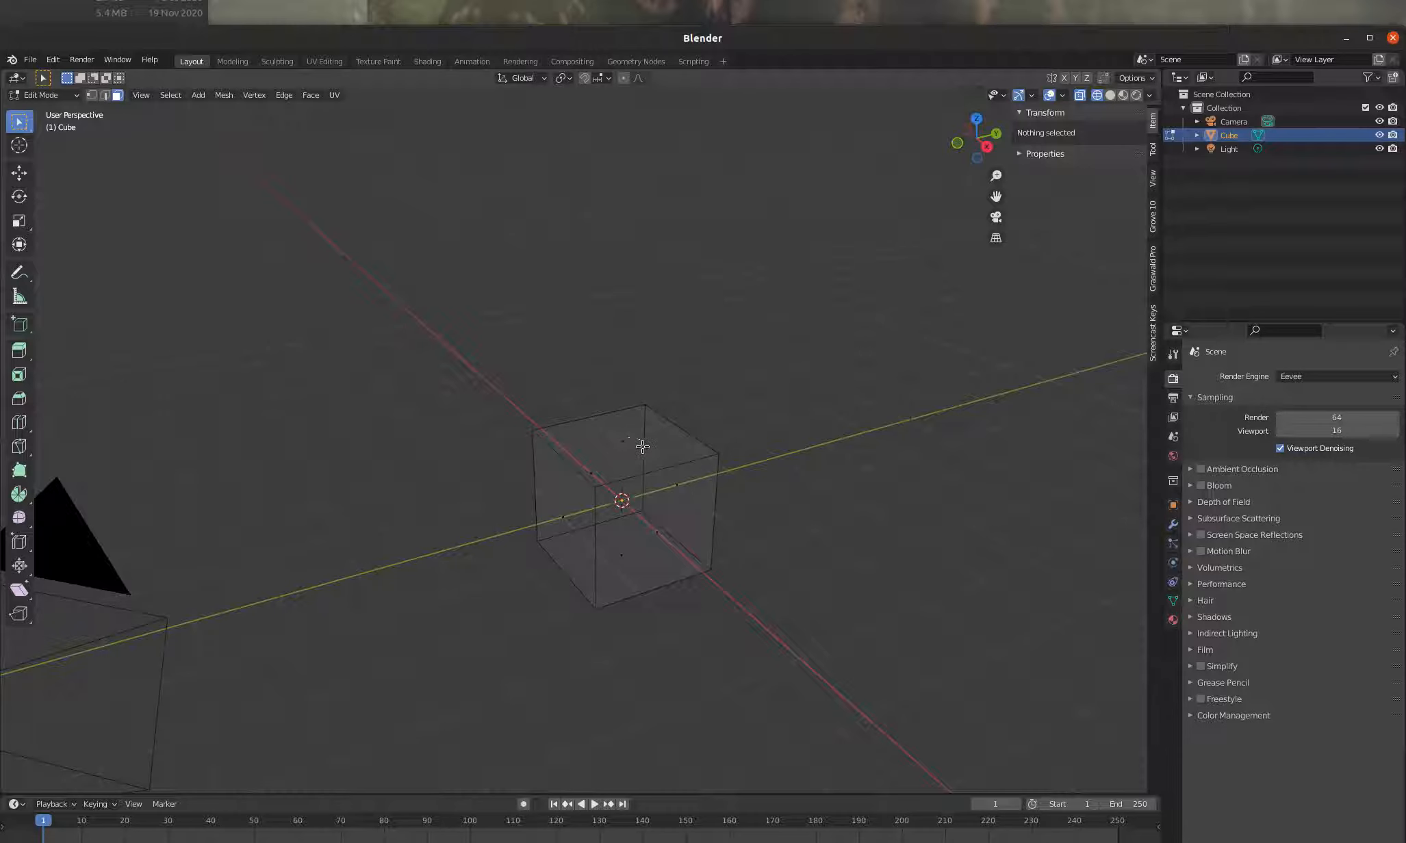
{"action": "key", "text": "a"}
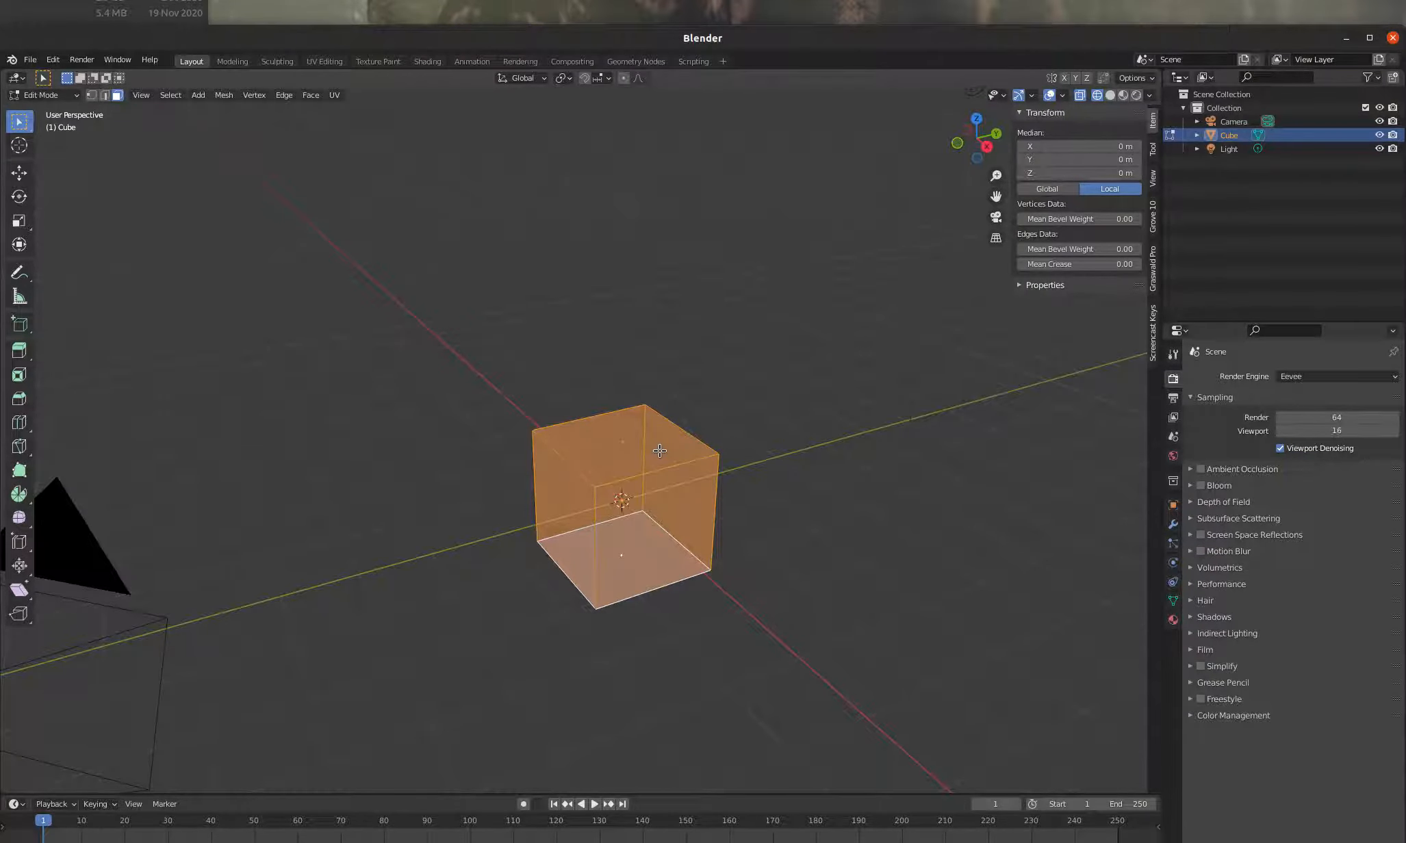
{"action": "key", "text": "alt+a"}
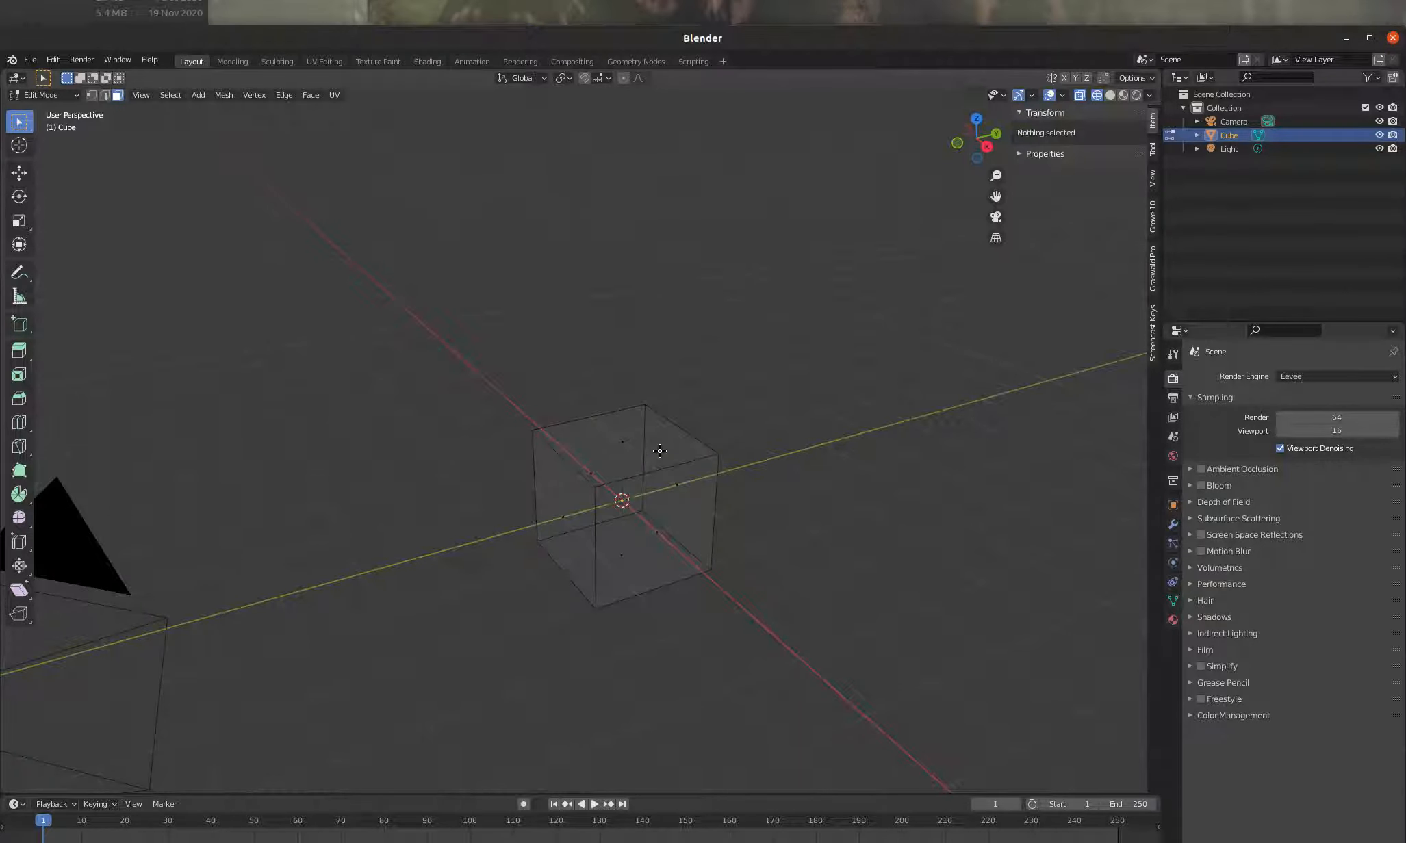
- Enable the Screencast Keys display and return to the item's transform properties
{"action": "left_click", "coordinate": [1154, 334]}
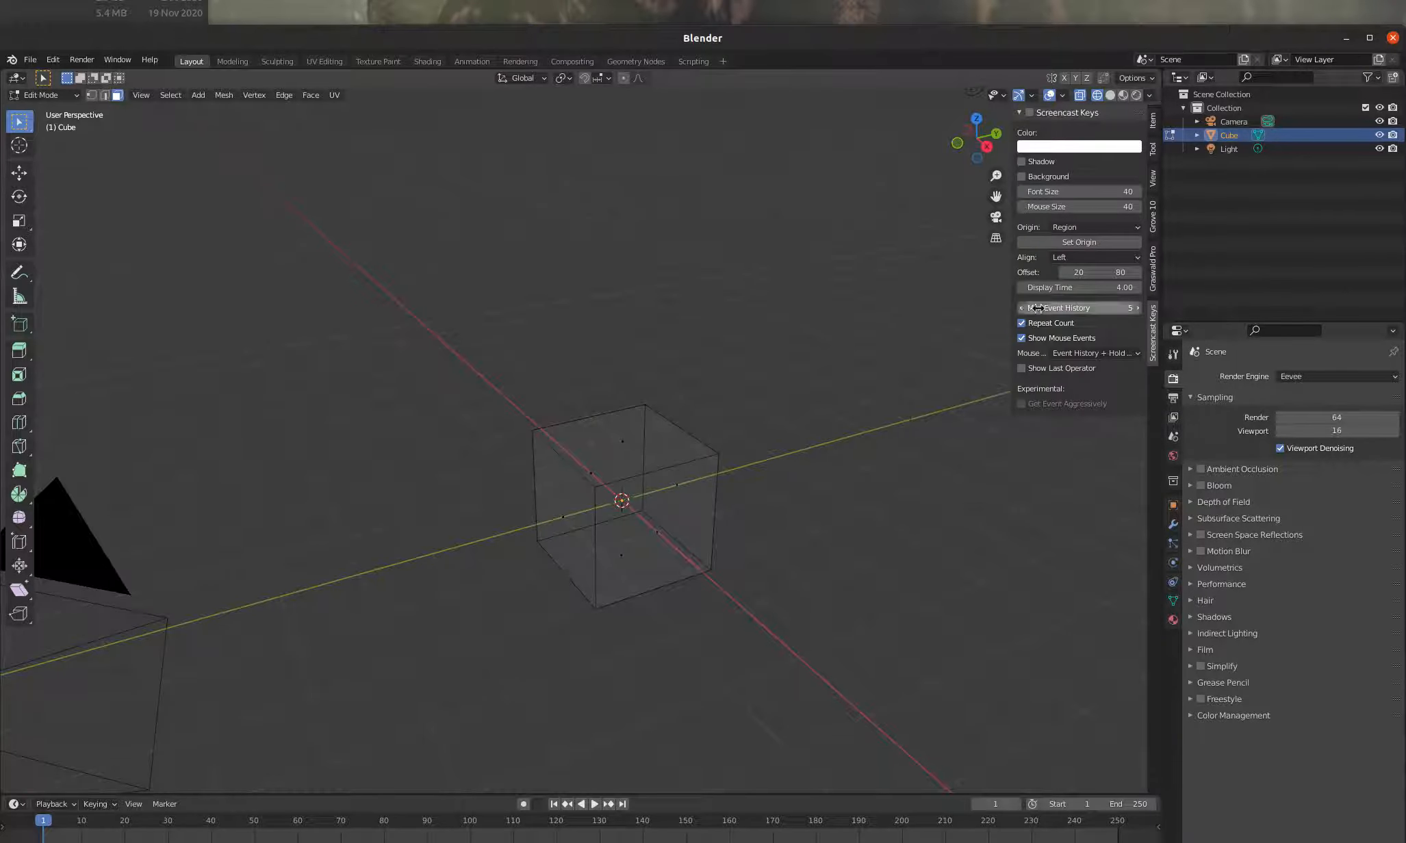
{"action": "left_click", "coordinate": [1029, 112]}
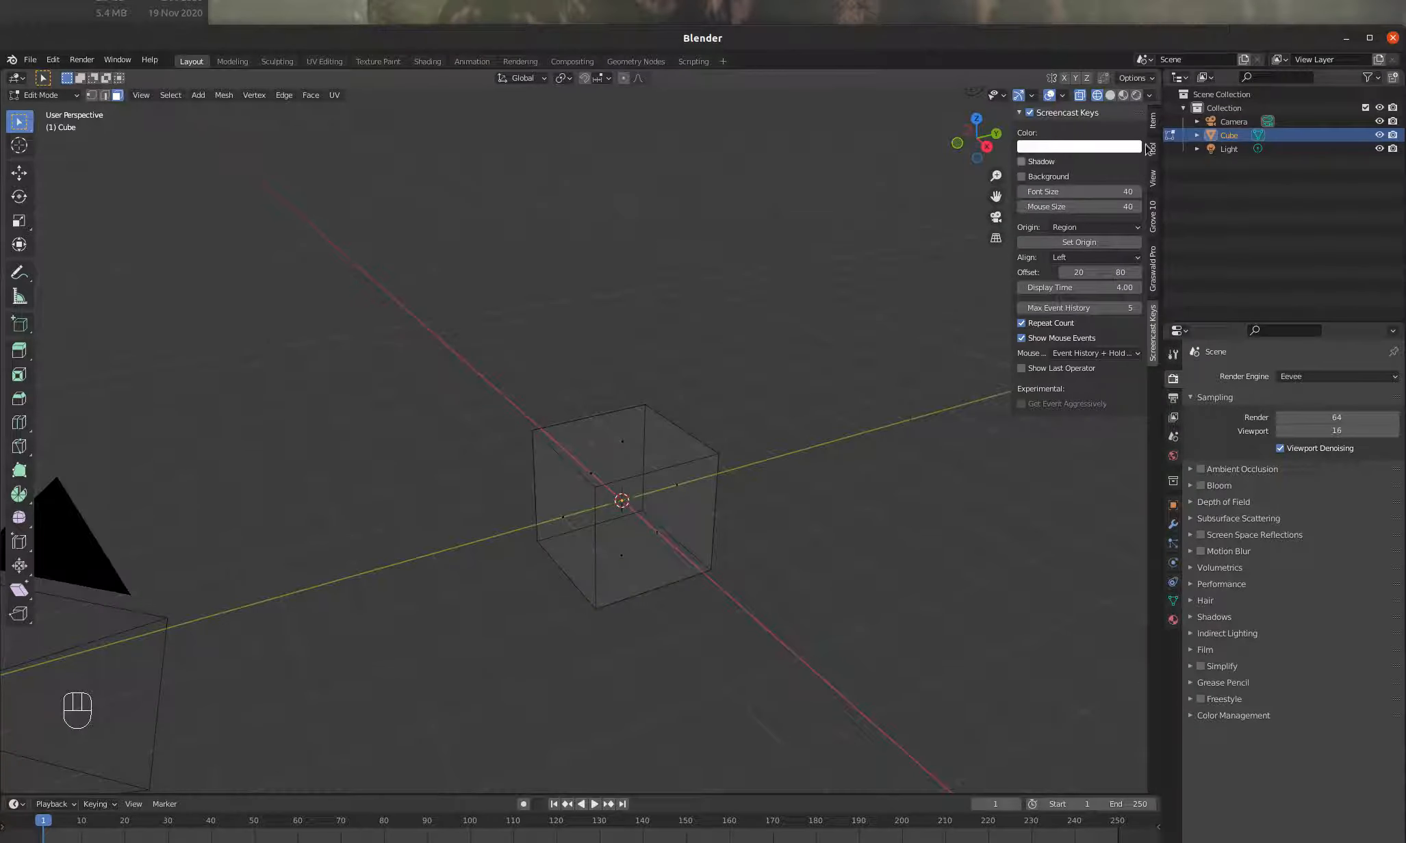
{"action": "left_click", "coordinate": [1154, 127]}
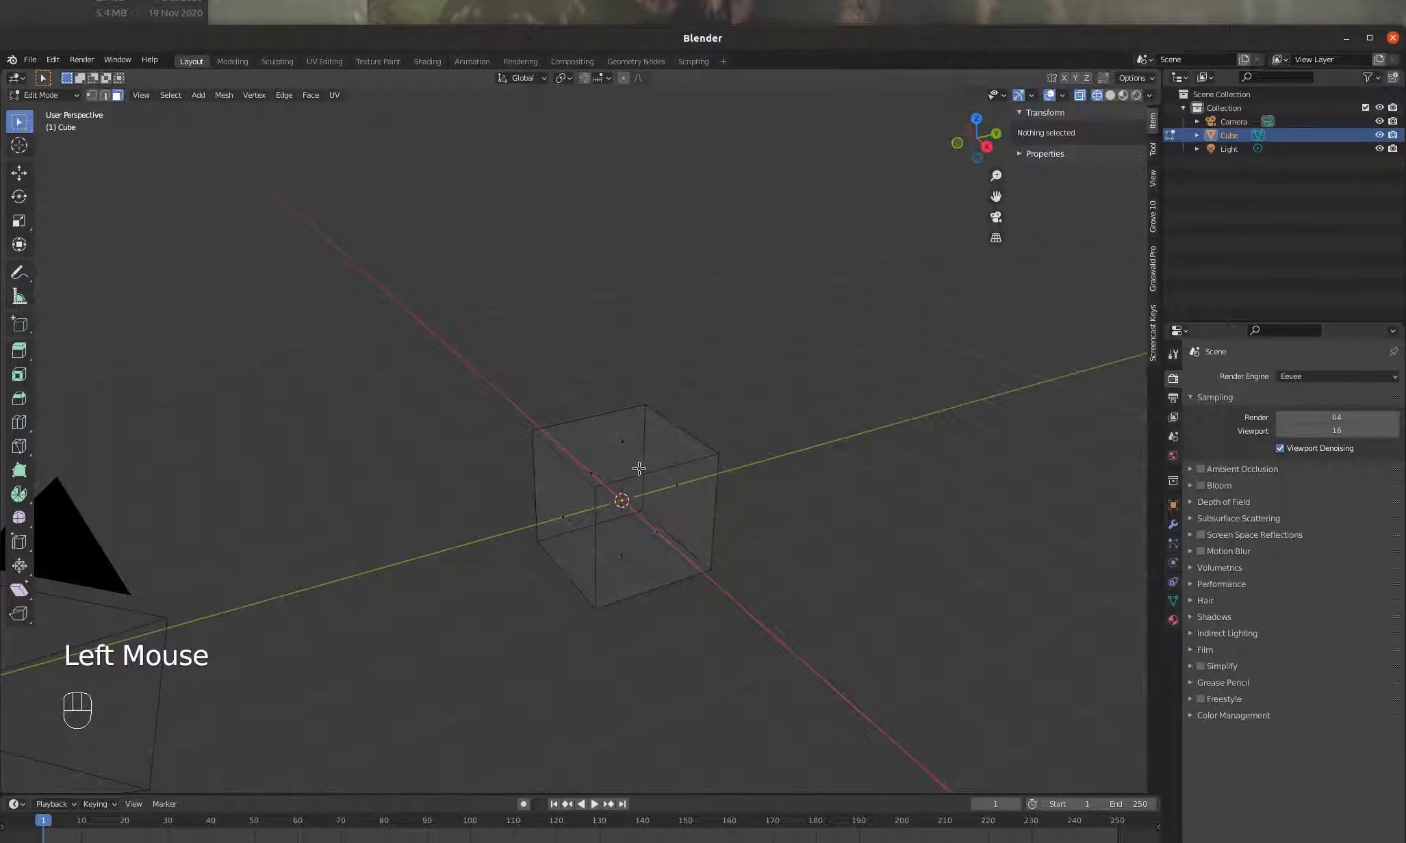
- Switch to solid shading and select the cube's visible faces one after another, ending with the top face
{"action": "left_click", "coordinate": [1110, 95]}
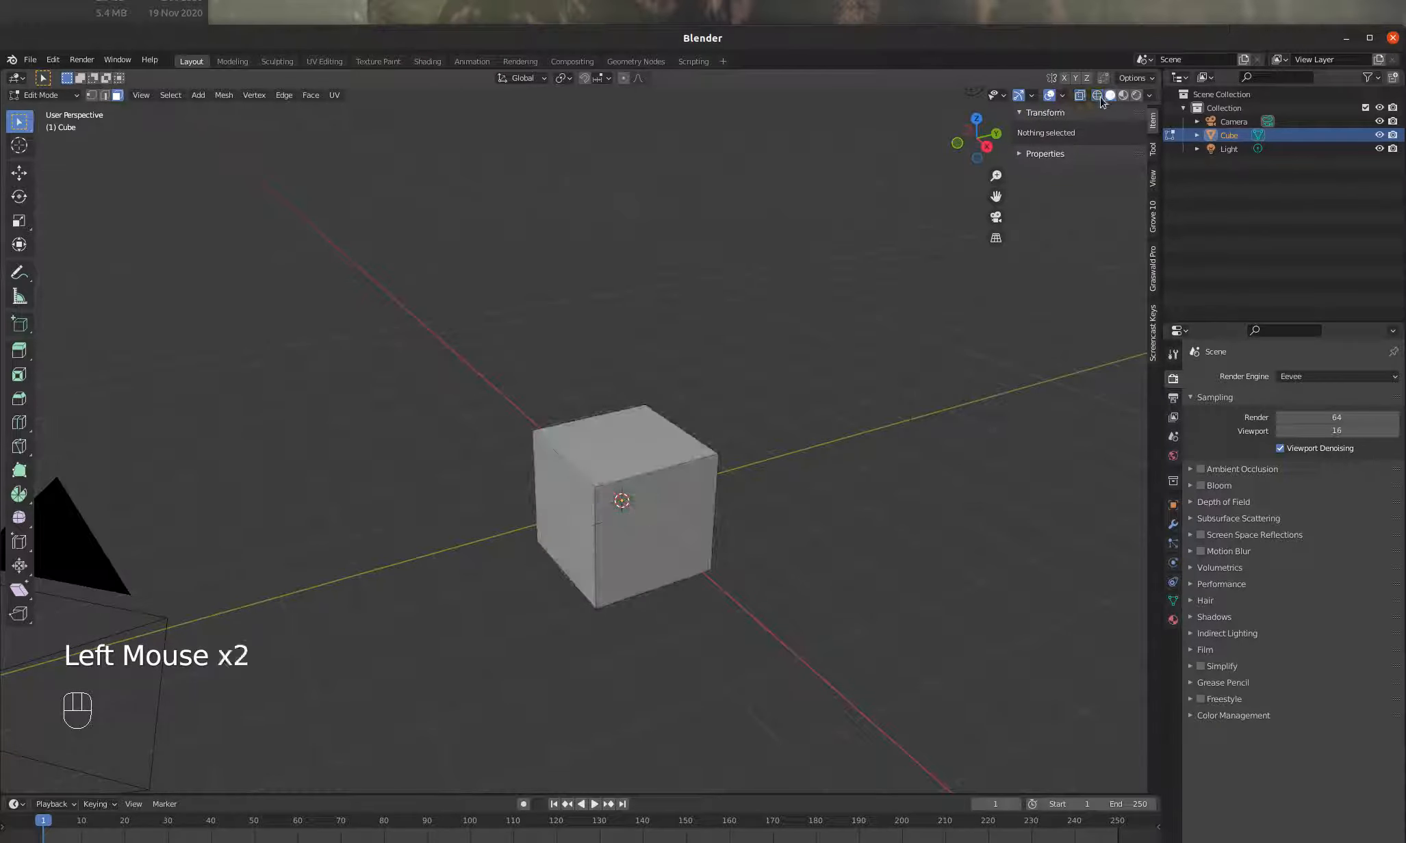
{"action": "left_click", "coordinate": [616, 449]}
{"action": "left_click", "coordinate": [569, 508]}
{"action": "left_click", "coordinate": [681, 511]}
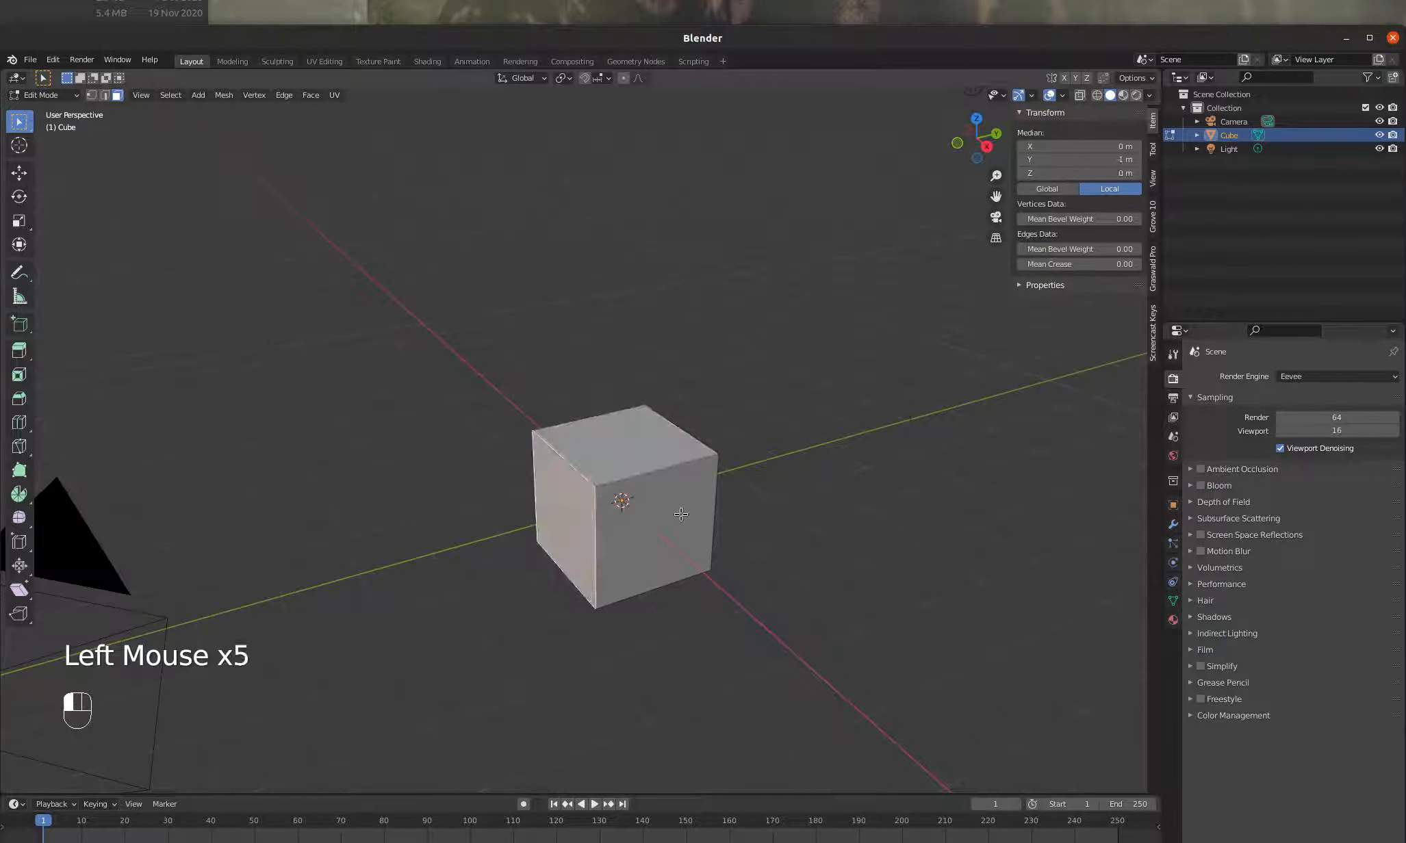
{"action": "left_click", "coordinate": [632, 448]}
{"action": "left_click", "coordinate": [568, 508]}
{"action": "left_click", "coordinate": [674, 508]}
{"action": "left_click", "coordinate": [646, 460]}
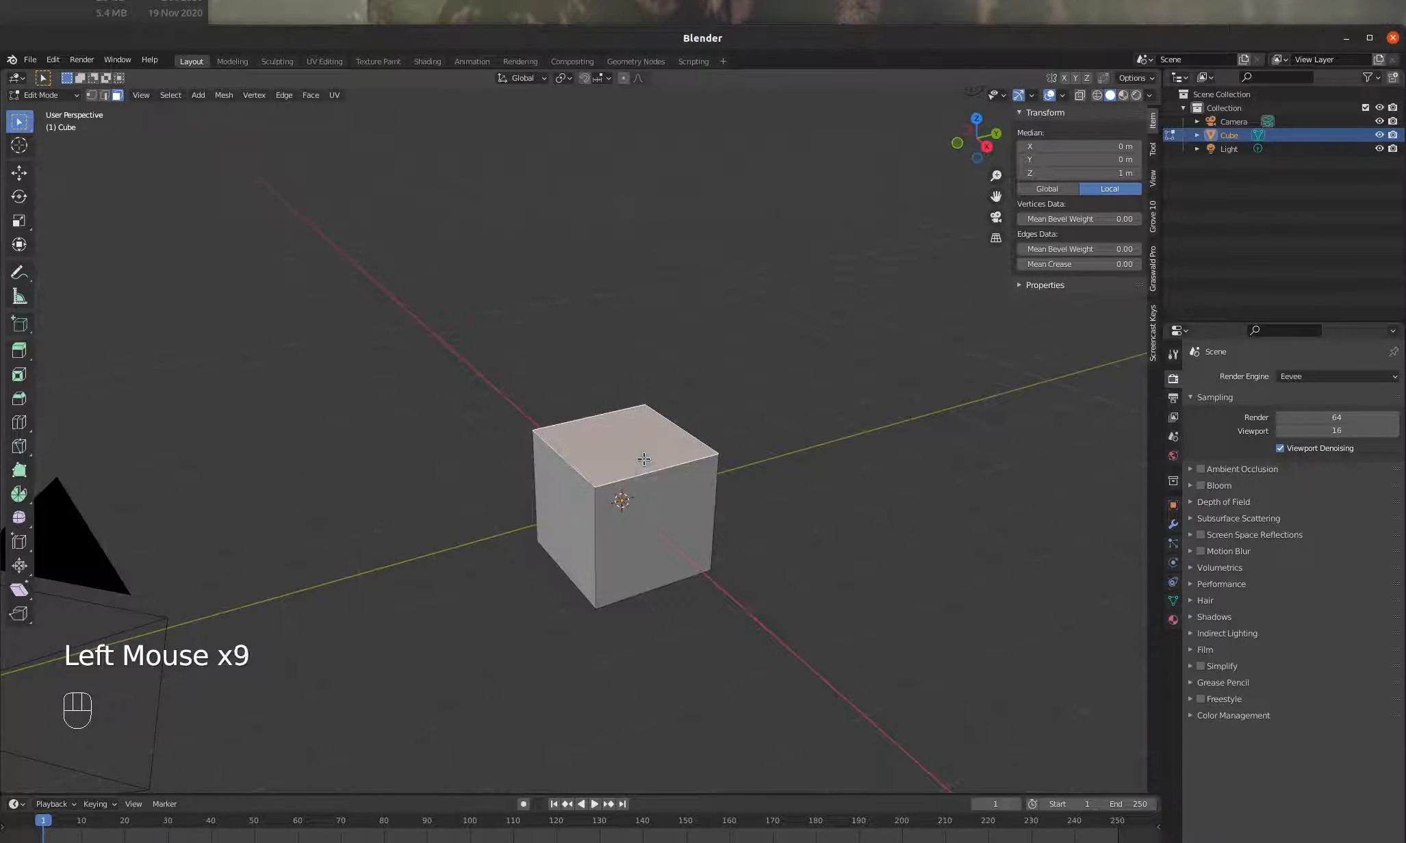
- Show the viewport in rendered shading and return the cube to Object Mode
{"action": "left_click", "coordinate": [1123, 96]}
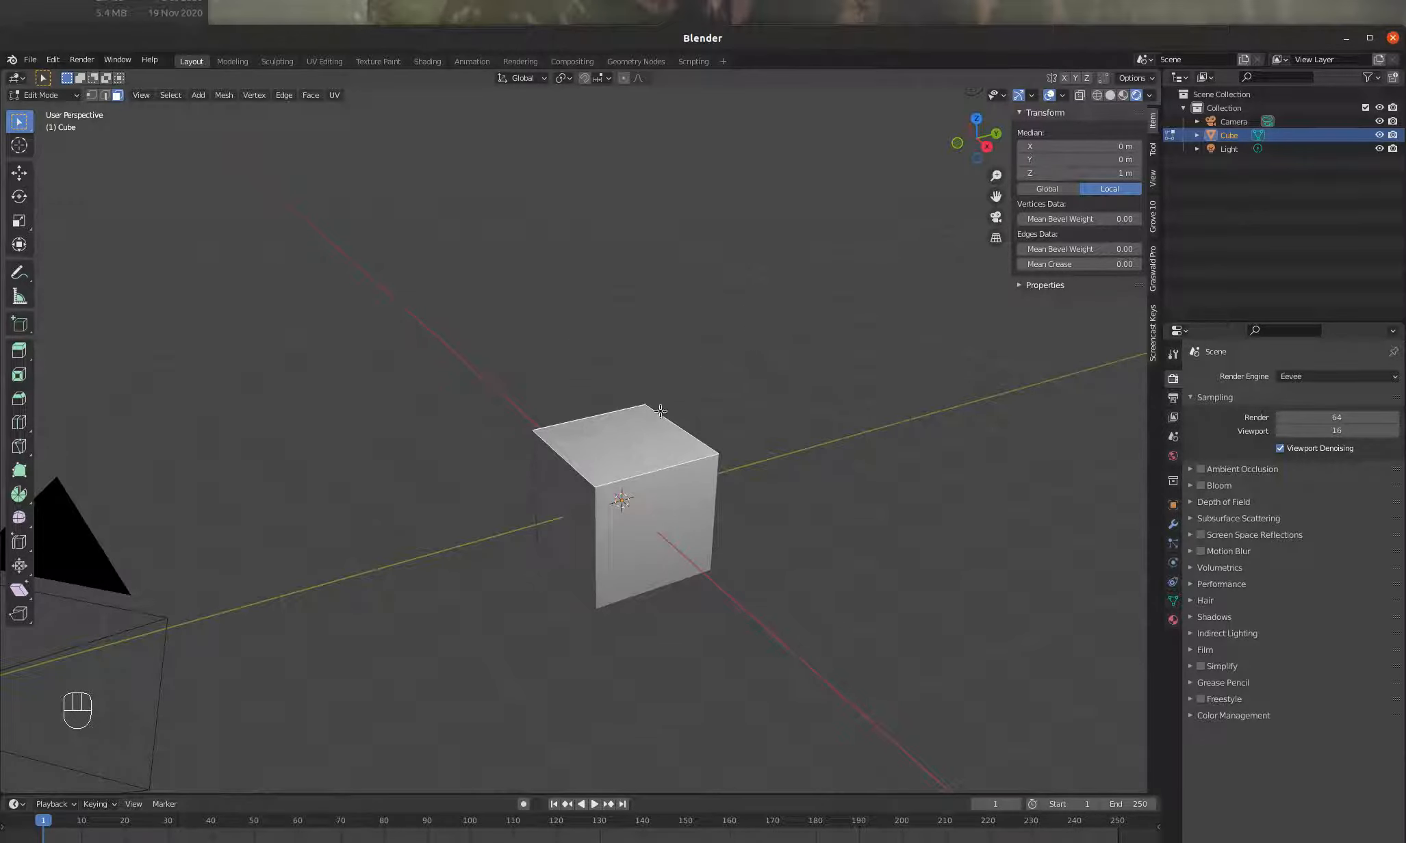
{"action": "key", "text": "Tab"}
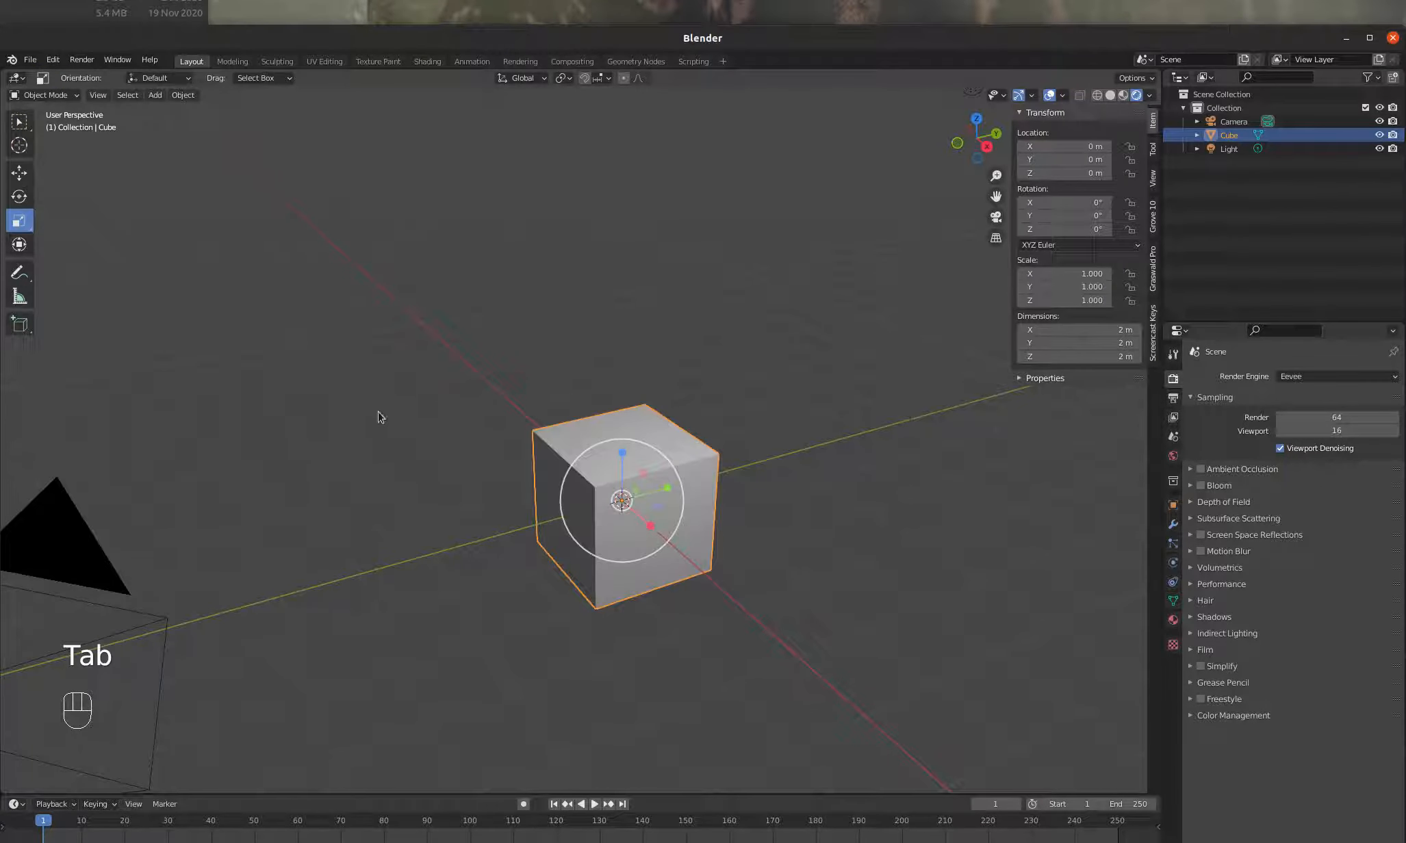
- Select the camera, the light, and the camera again so that the camera is the active object
{"action": "left_click", "coordinate": [71, 550]}
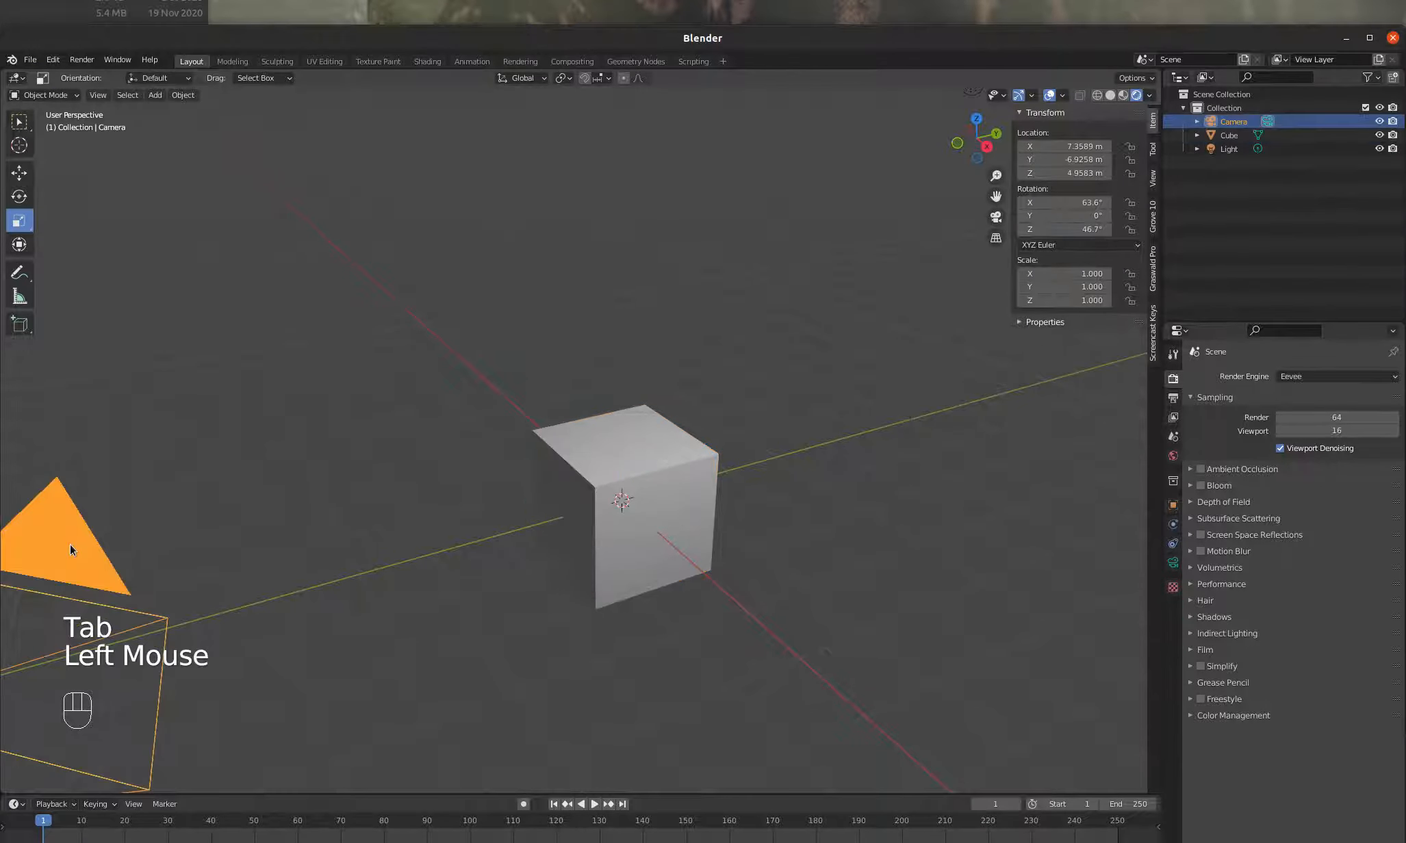
{"action": "scroll", "coordinate": [612, 641], "scroll_direction": "down", "scroll_amount": 2}
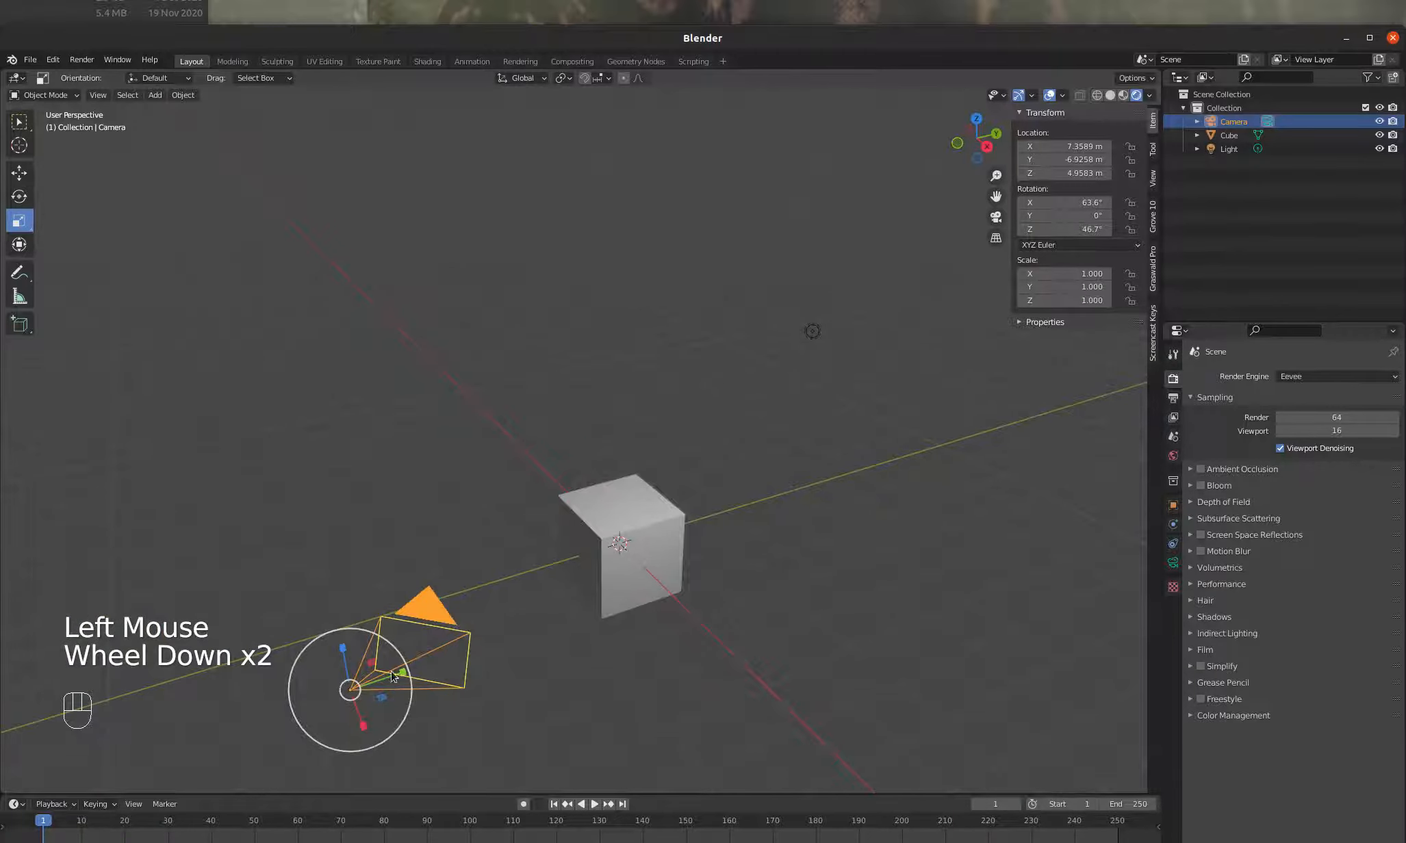
{"action": "scroll", "coordinate": [438, 664], "scroll_direction": "up", "scroll_amount": 1}
{"action": "left_click", "coordinate": [945, 222]}
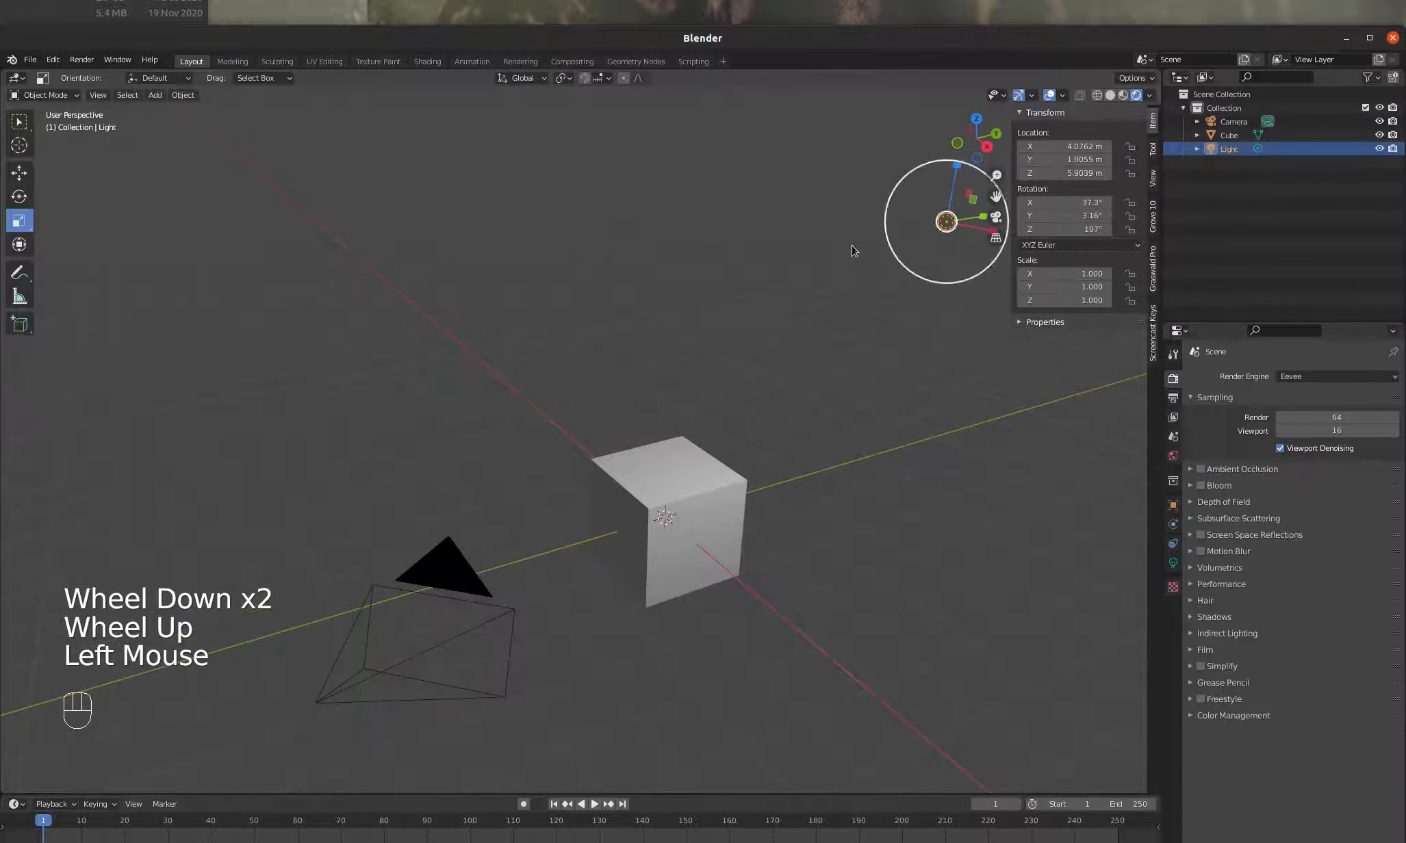
{"action": "left_click", "coordinate": [441, 573]}
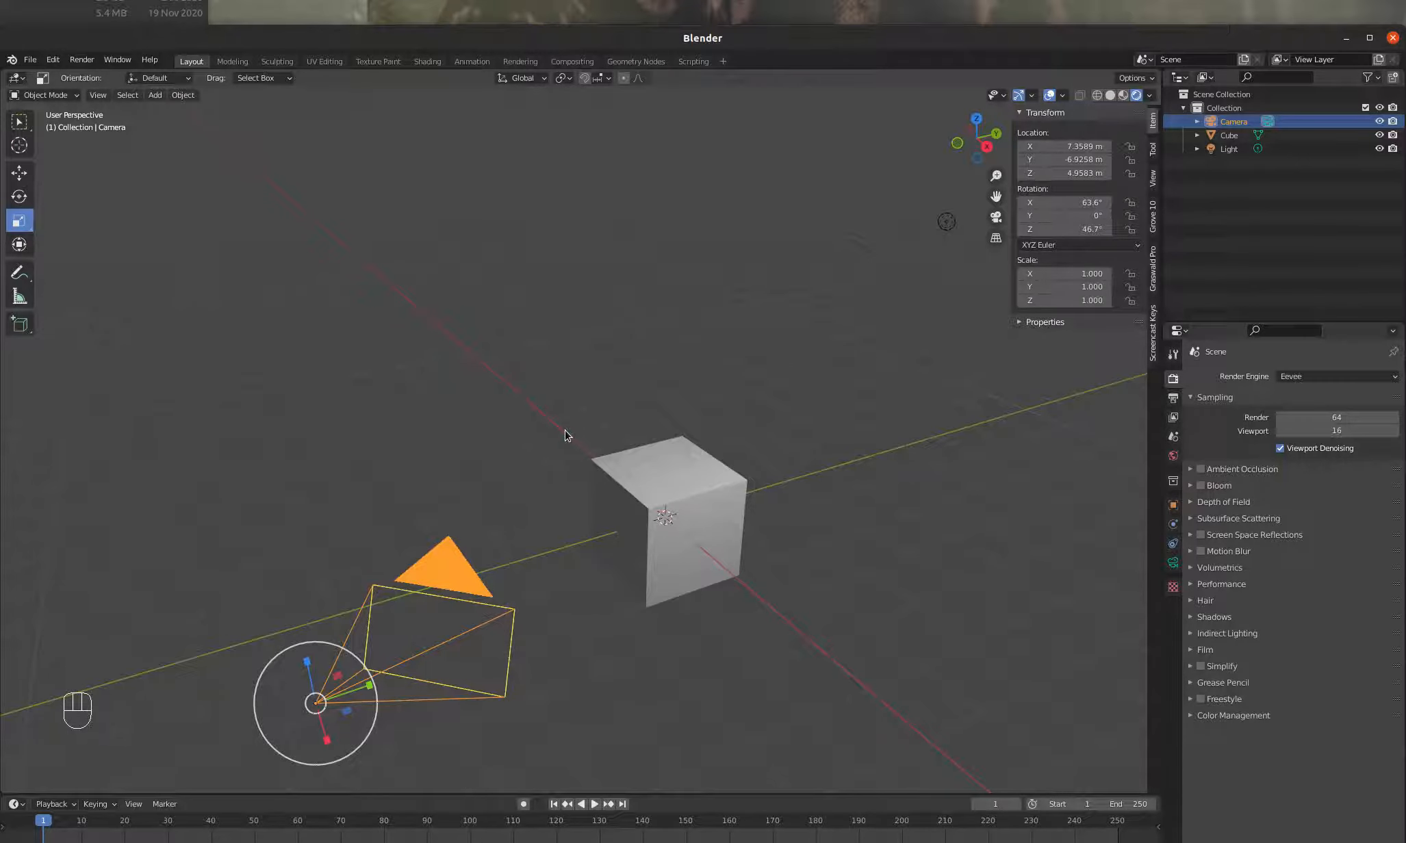
- Look through the camera view and return to the user perspective
{"action": "key", "text": "KP_0"}
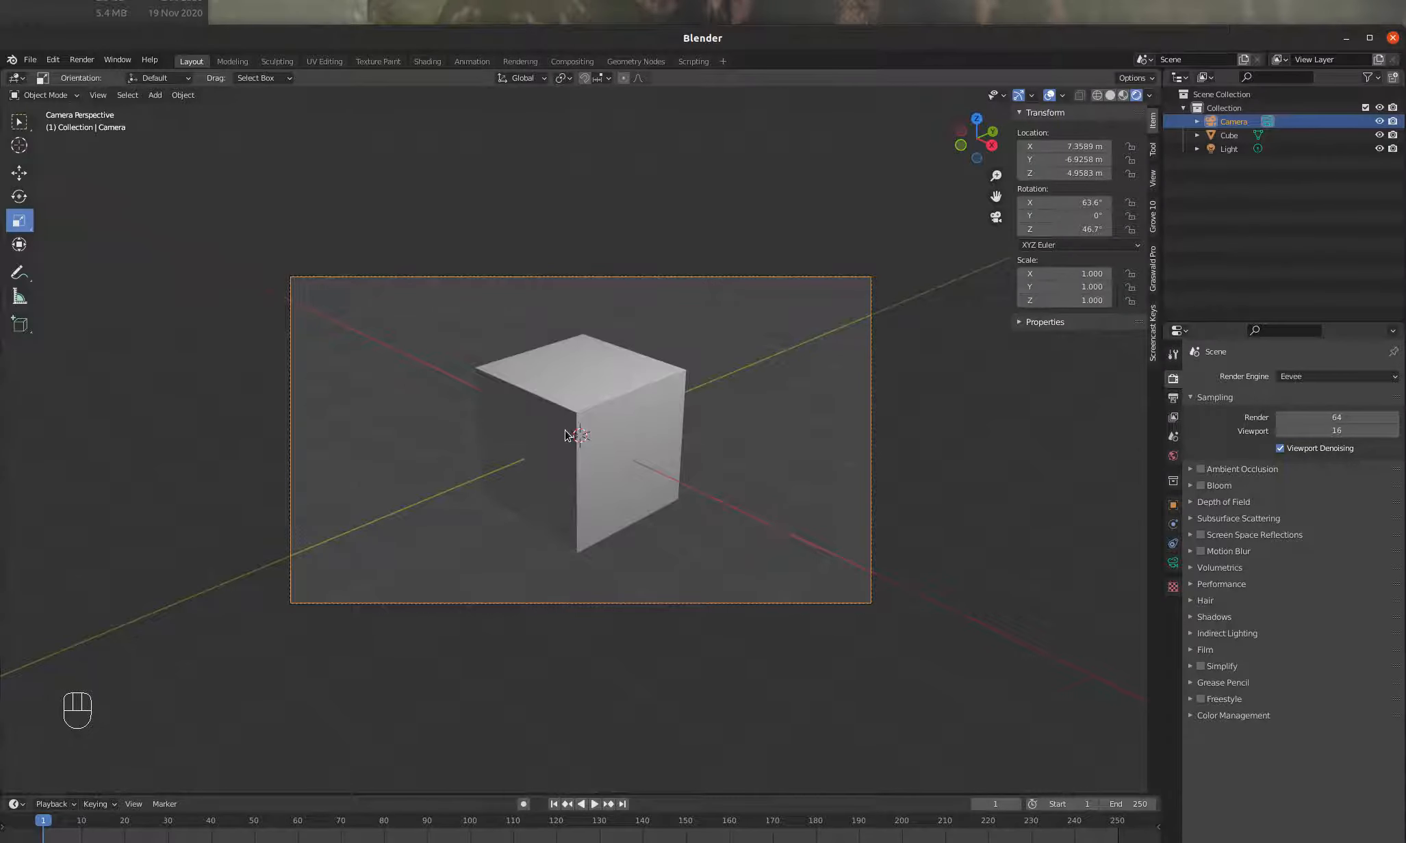
{"action": "key", "text": "KP_0"}
{"action": "key", "text": "KP_0"}
{"action": "key", "text": "KP_0"}
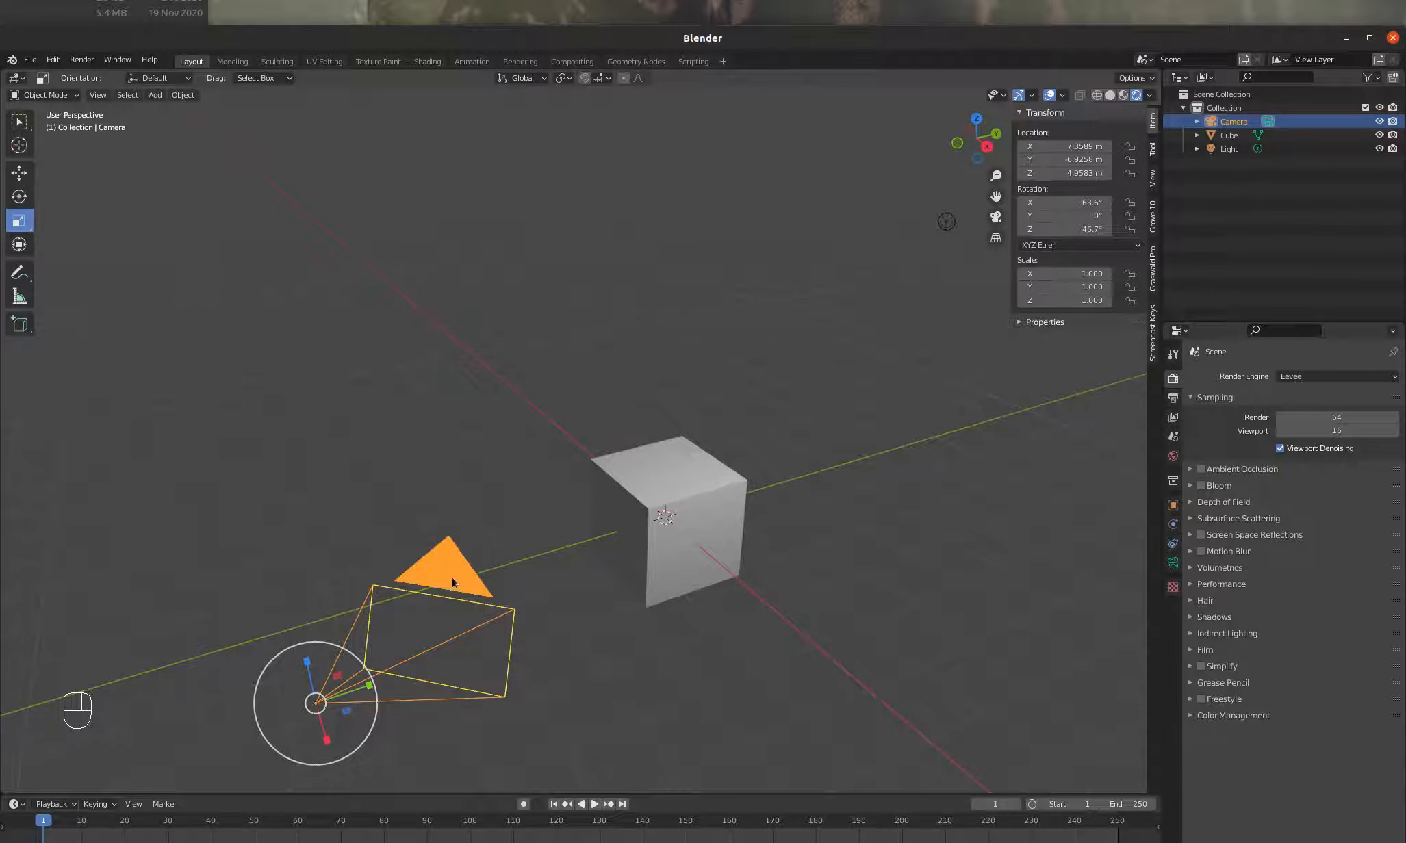
- Move the camera along the Y axis to about Y -6.63 m and check its framing in the camera view
{"action": "key", "text": "g"}
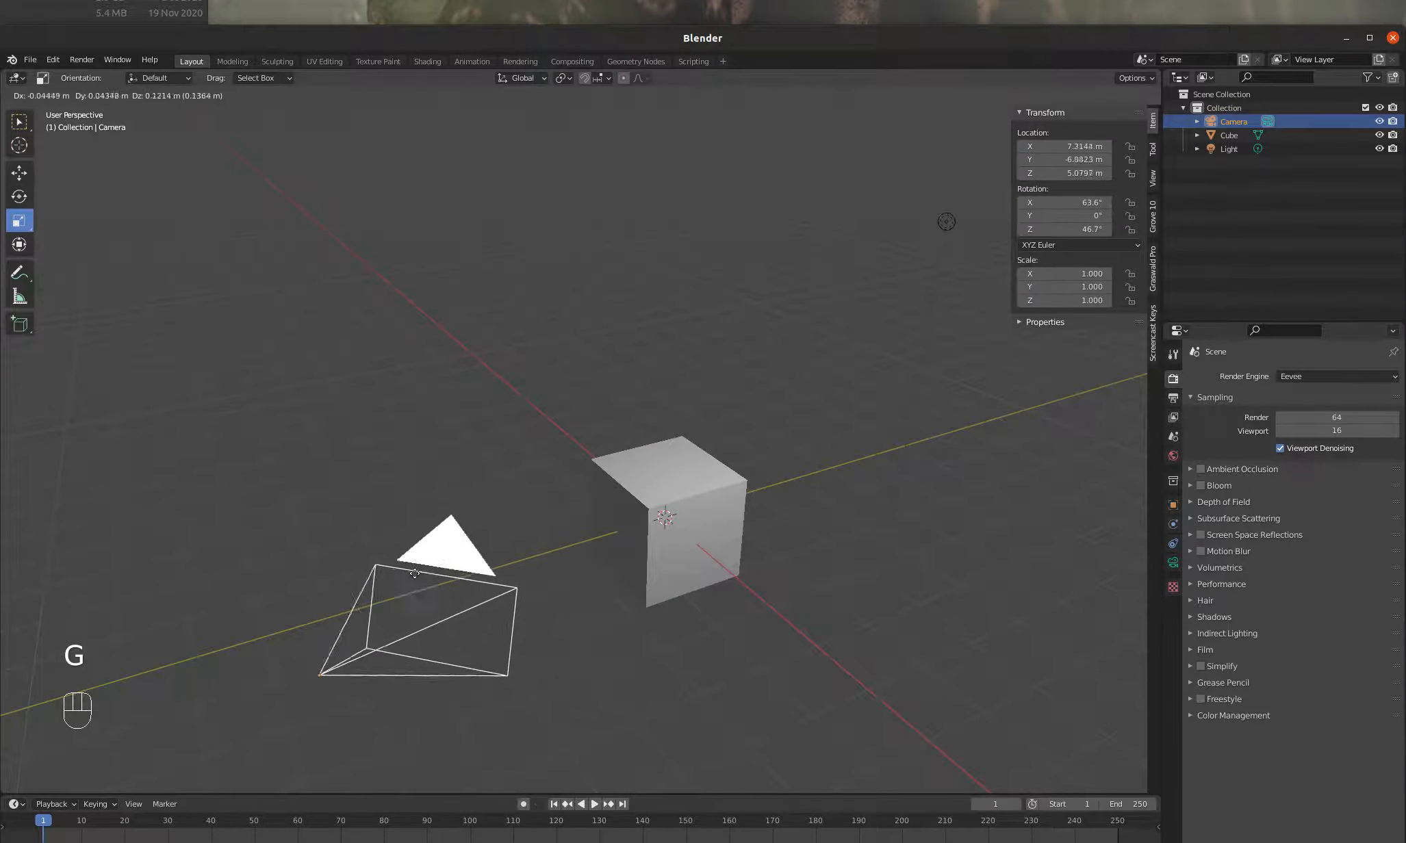
{"action": "left_click", "coordinate": [518, 590]}
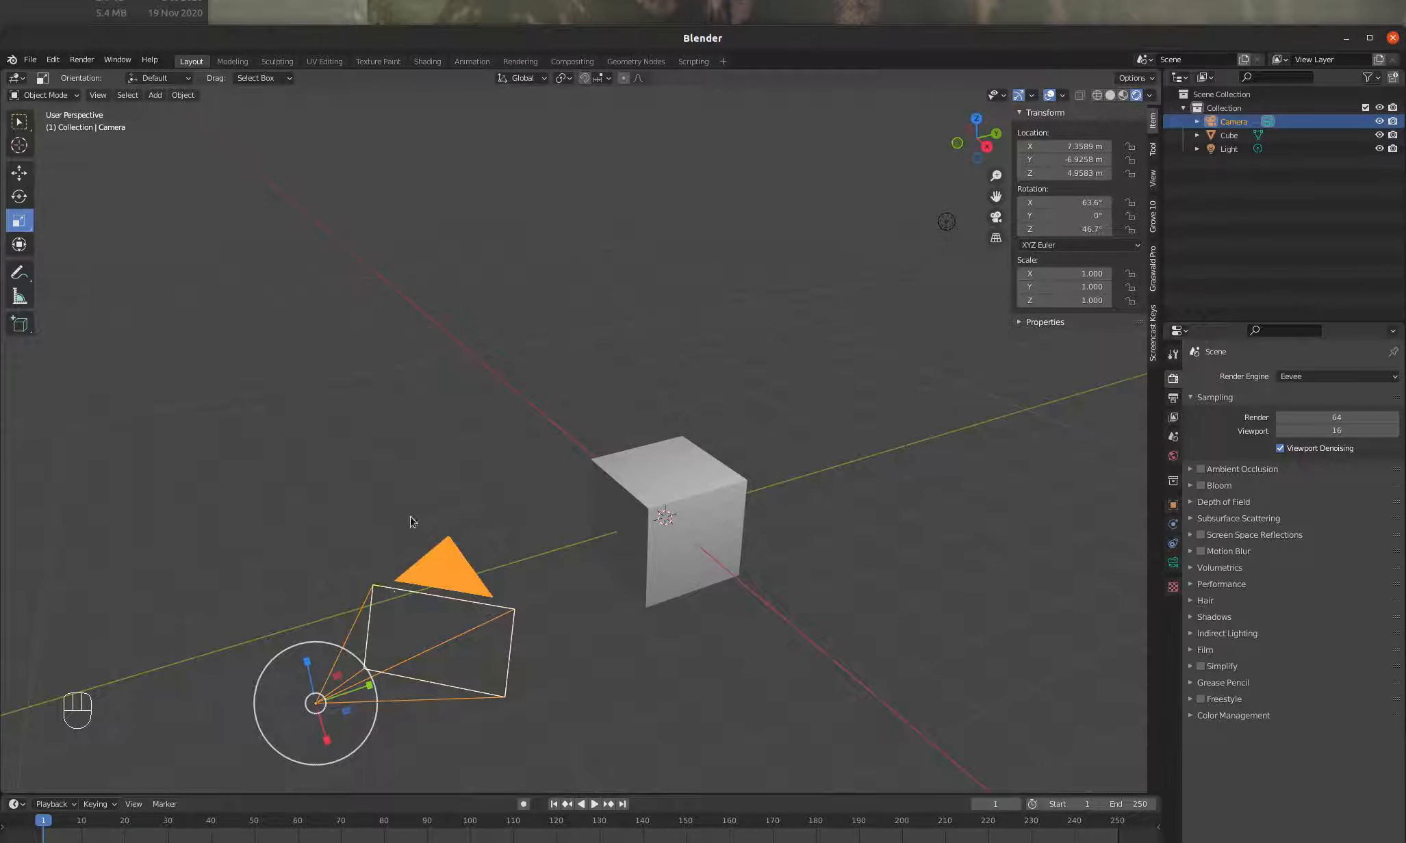
{"action": "left_click", "coordinate": [18, 180]}
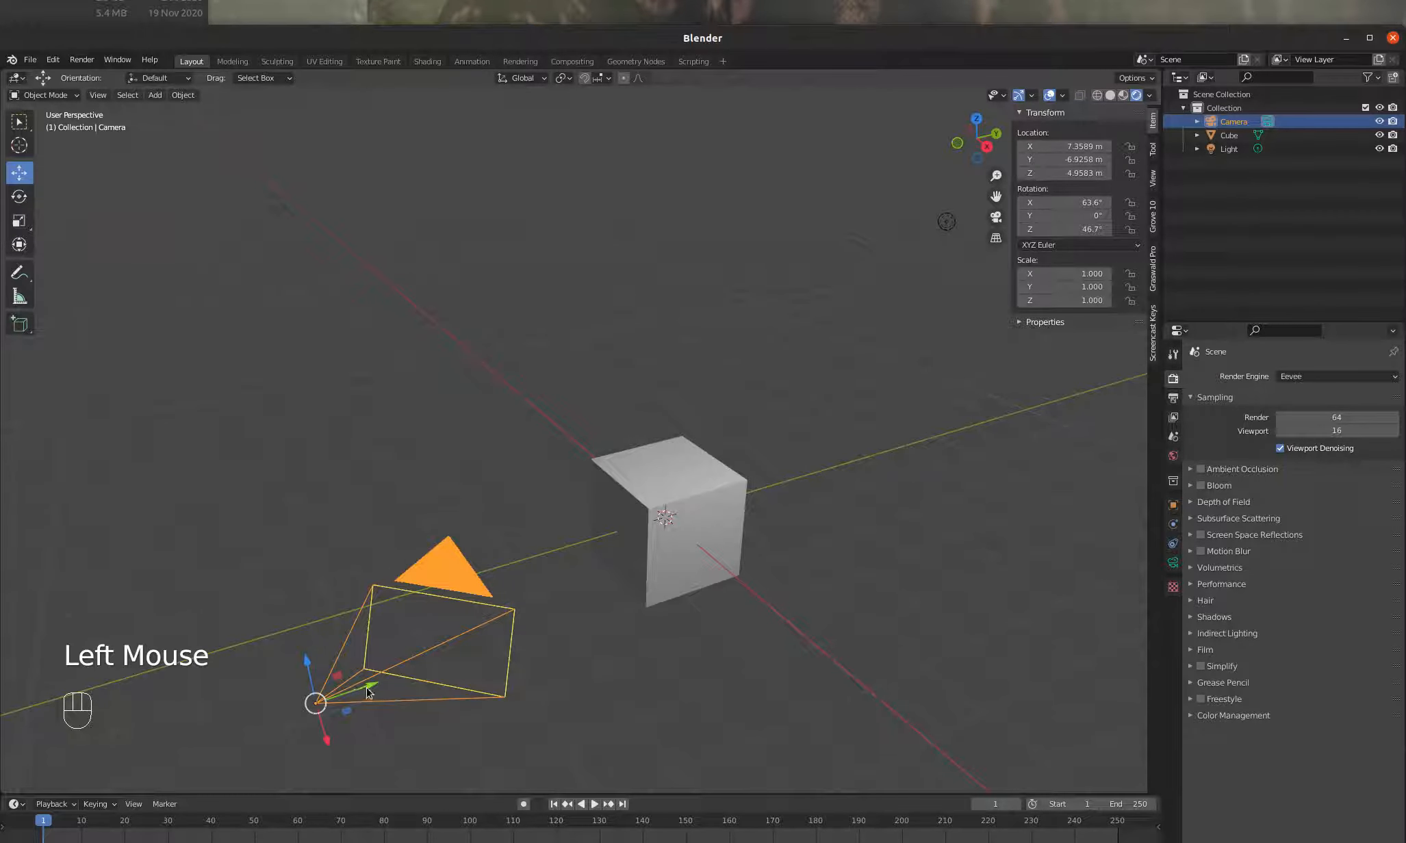
{"action": "left_click_drag", "start_coordinate": [371, 684], "coordinate": [427, 668]}
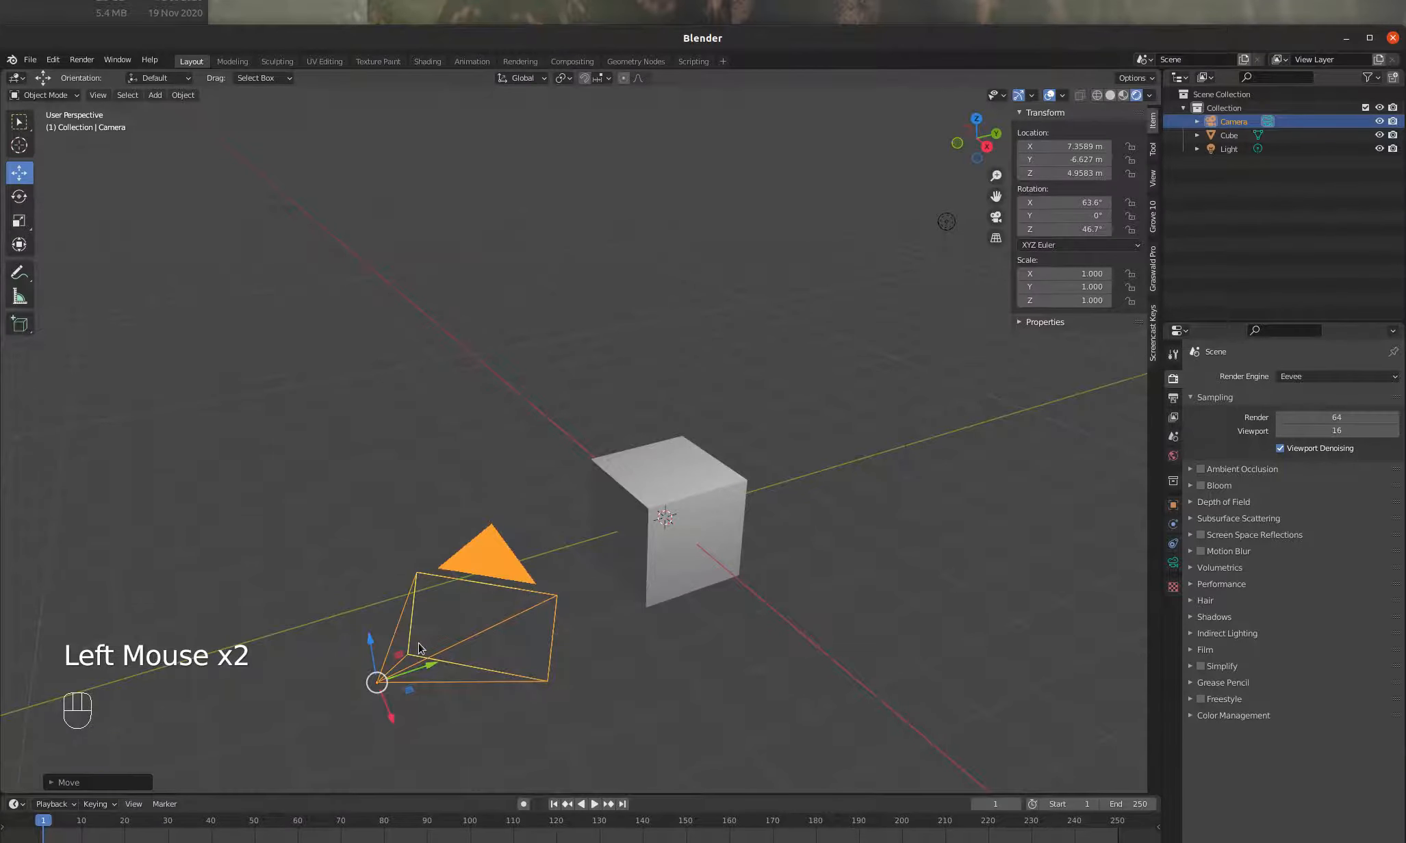
{"action": "key", "text": "KP_0"}
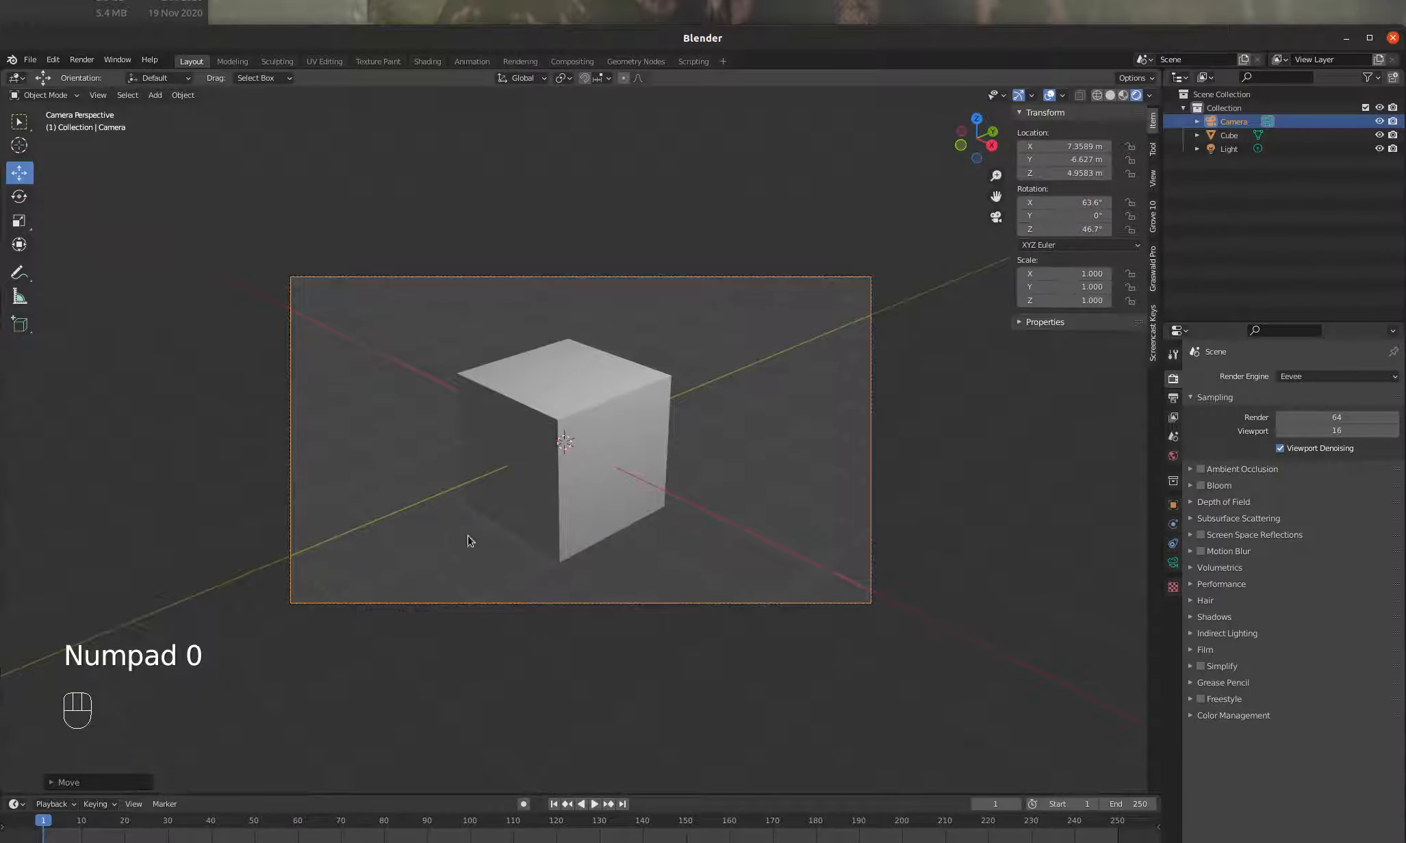
{"action": "key", "text": "KP_0"}
- Raise the camera along the Z axis to a height of about 5.43 m, checking the camera view during the adjustment
{"action": "left_click_drag", "start_coordinate": [370, 644], "coordinate": [360, 460]}
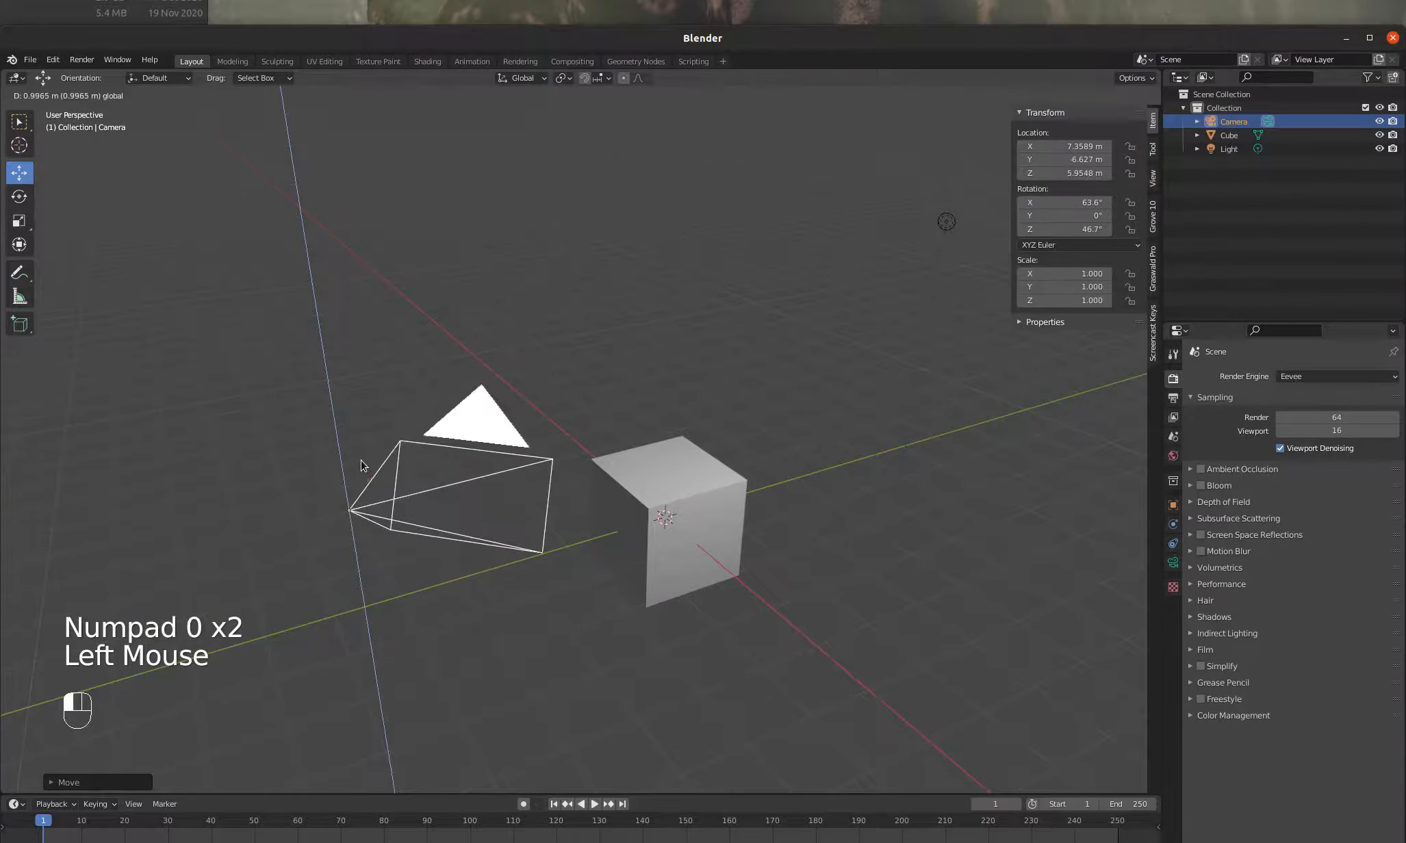
{"action": "key", "text": "KP_0"}
{"action": "key", "text": "KP_0"}
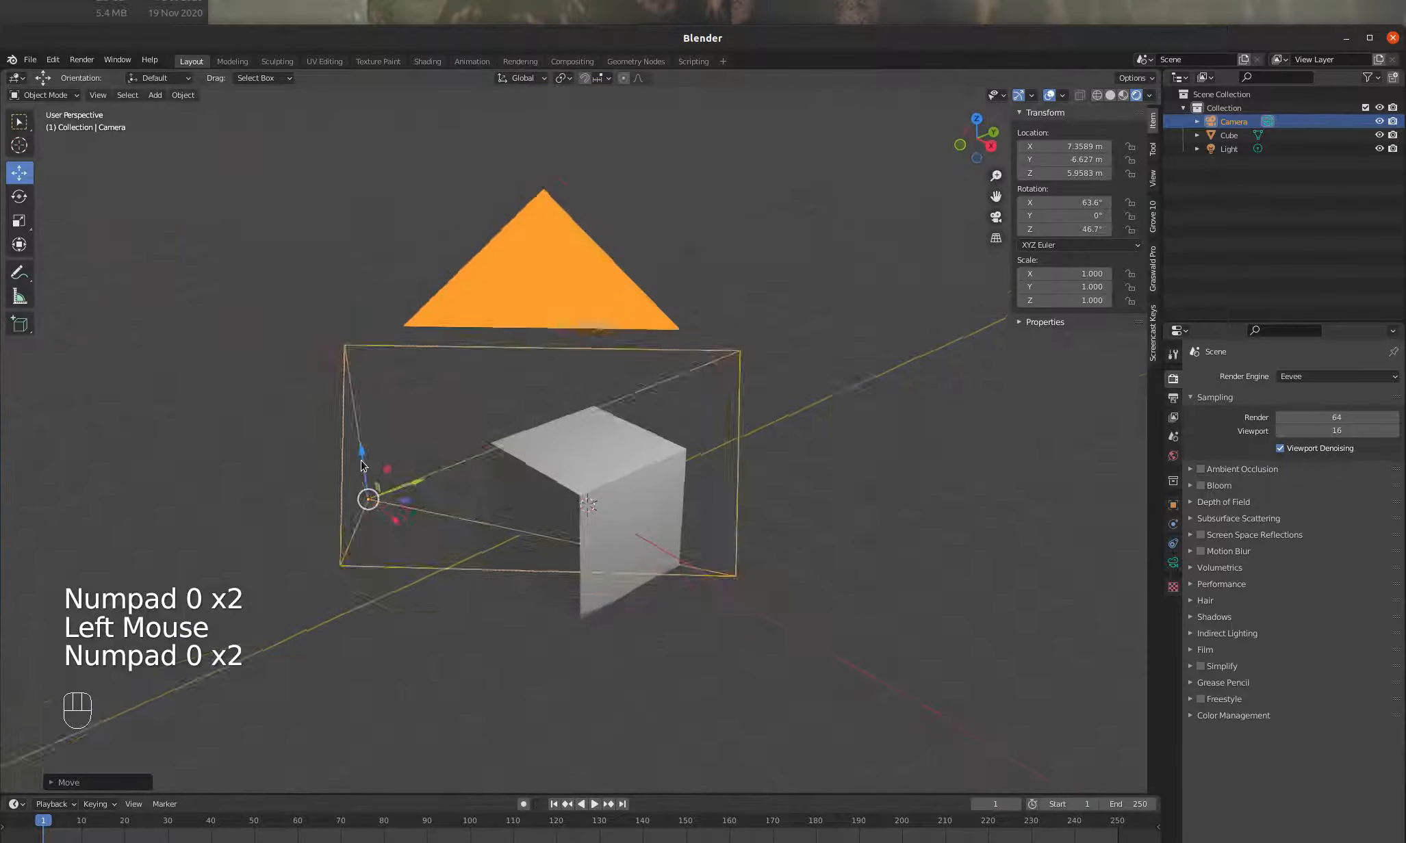
{"action": "left_click_drag", "start_coordinate": [343, 463], "coordinate": [357, 560]}
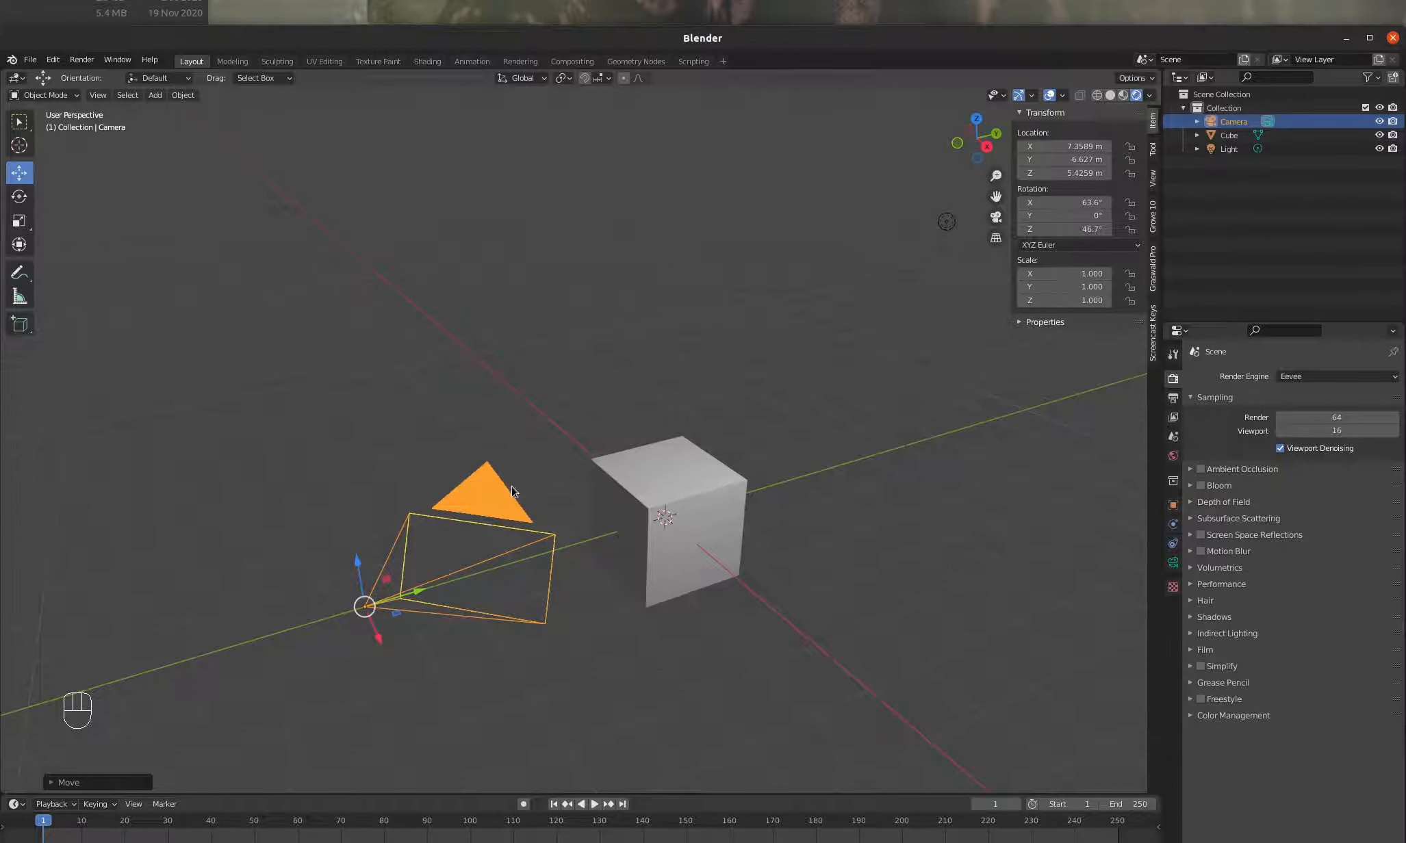
- Reposition and aim the camera at the cube with walk navigation in camera view, to about X 8.36 m, Y -6.20 m, Z 2.85 m
{"action": "key", "text": "KP_0"}
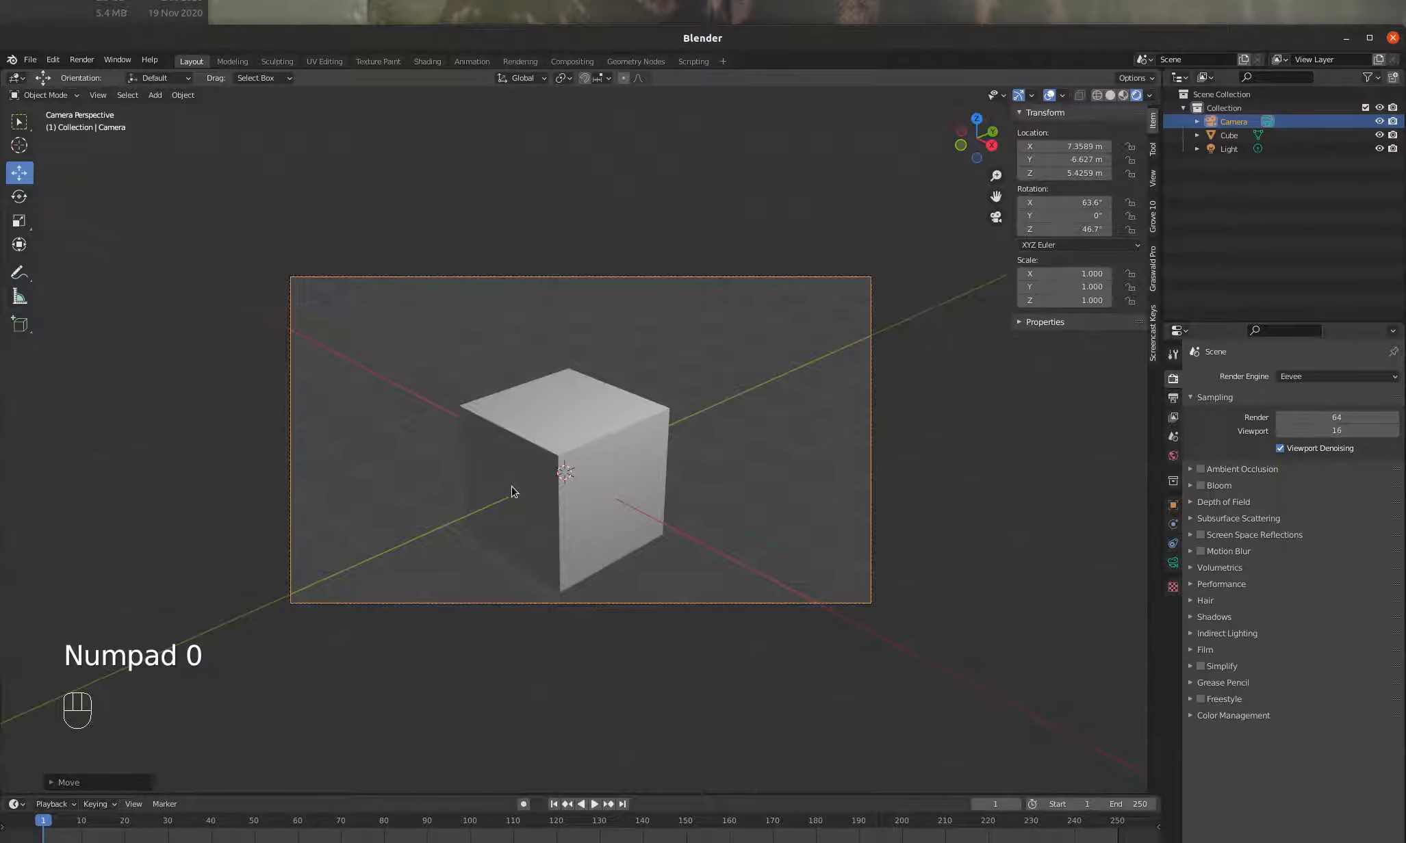
{"action": "key", "text": "shift"}
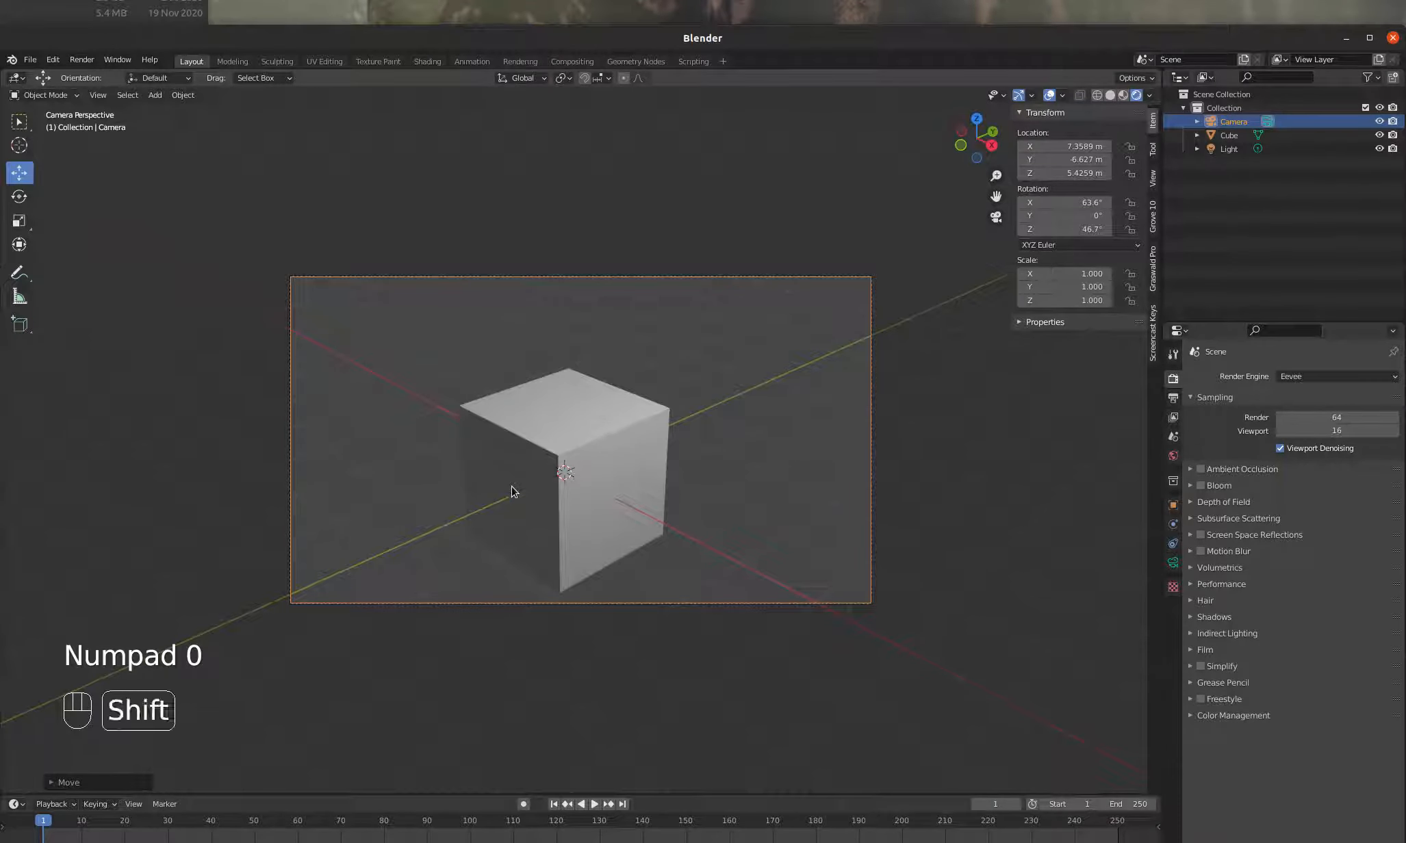
{"action": "key", "text": "shift+grave"}
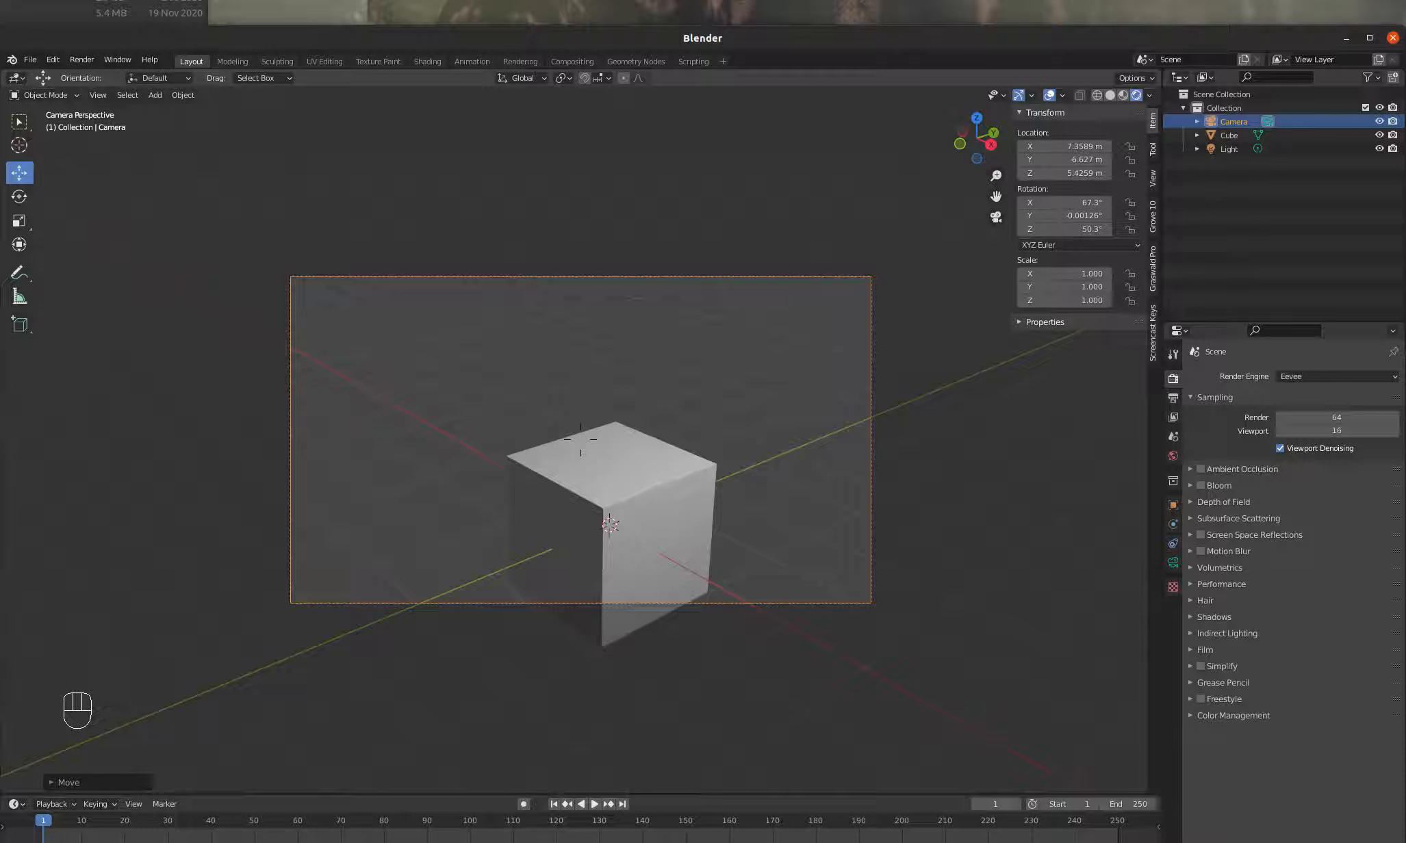
{"action": "key", "text": "w"}
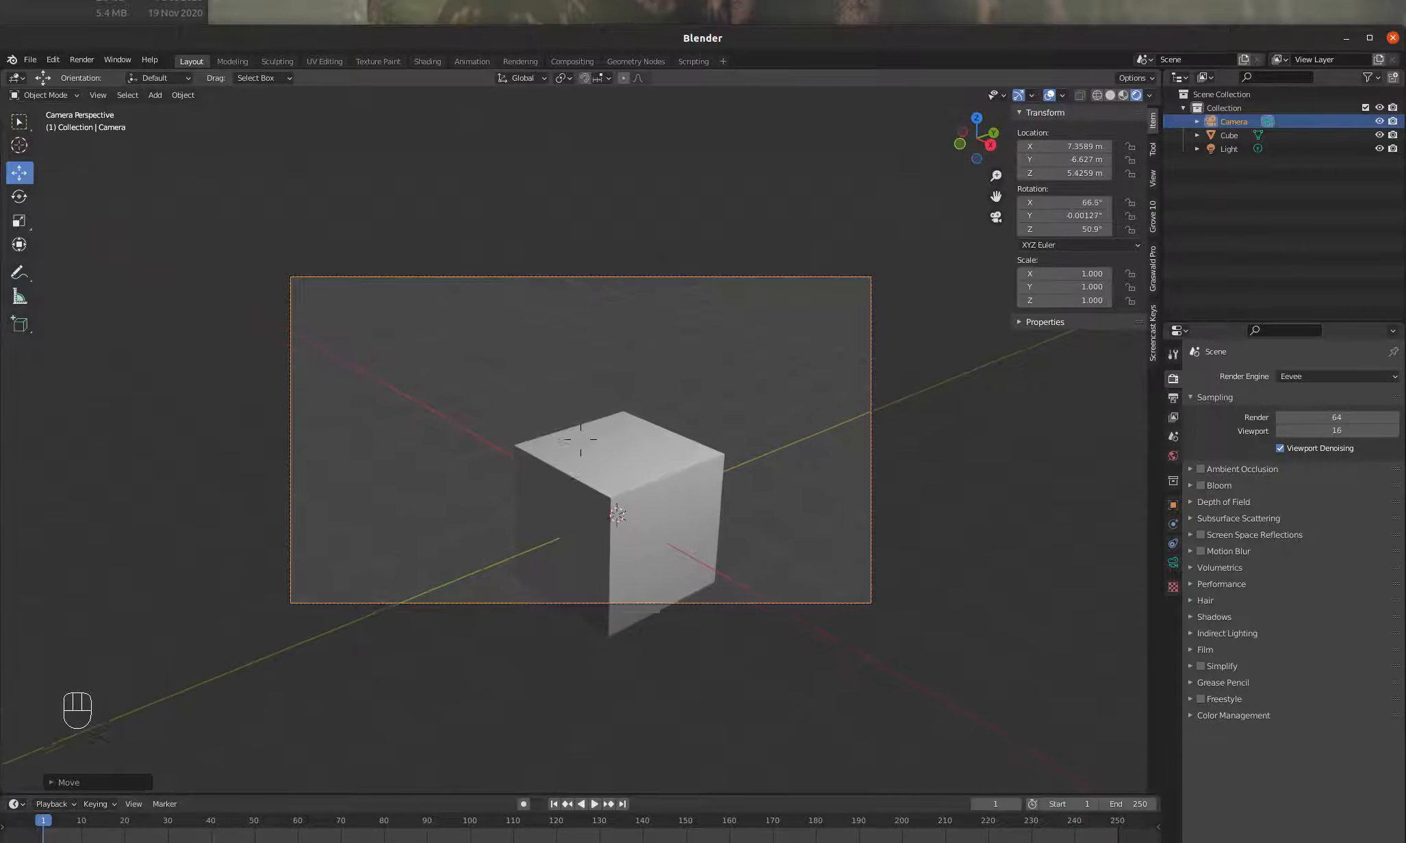
{"action": "key", "text": "s"}
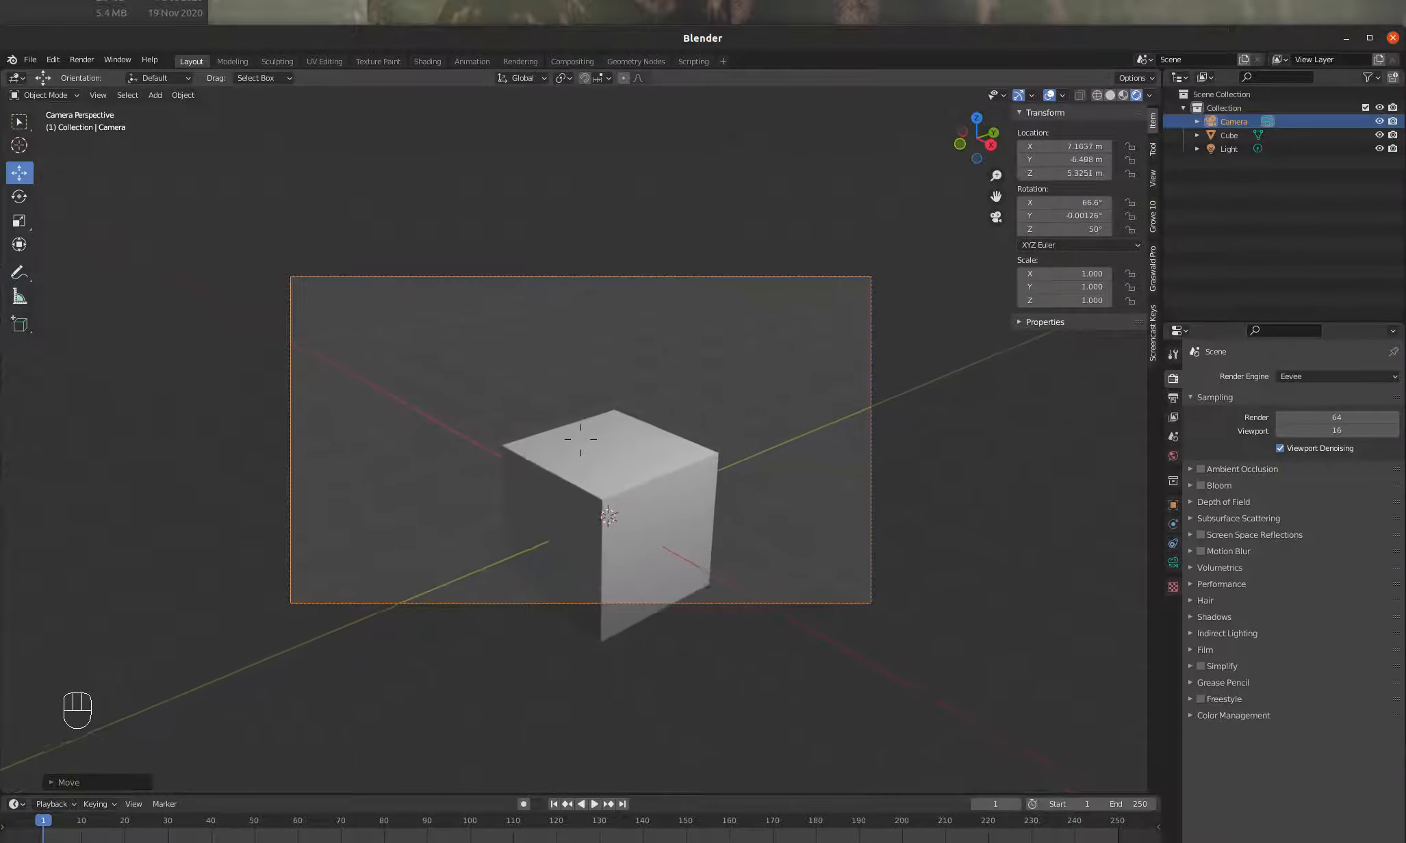
{"action": "key", "text": "d"}
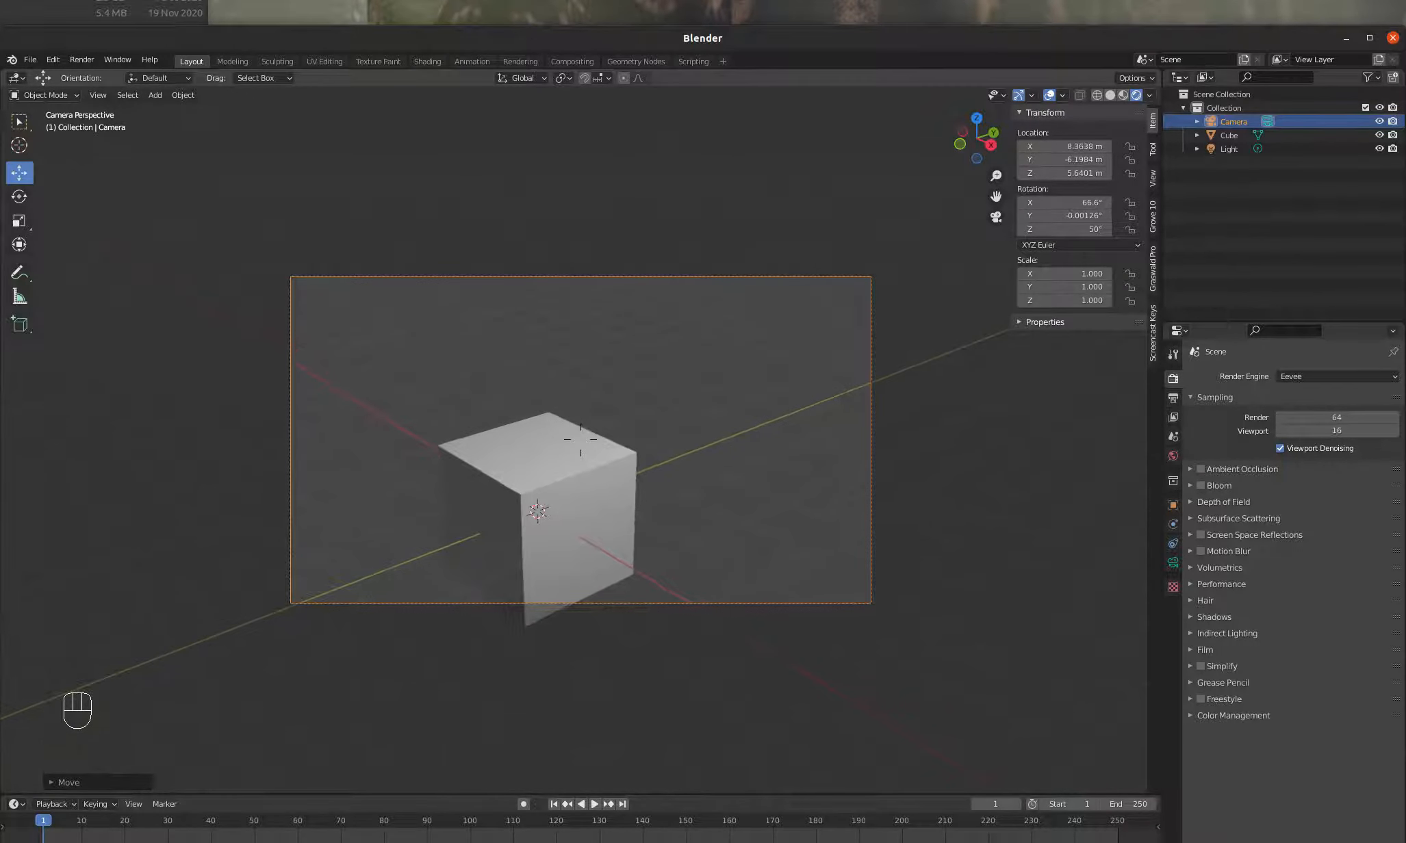
{"action": "key", "text": "e"}
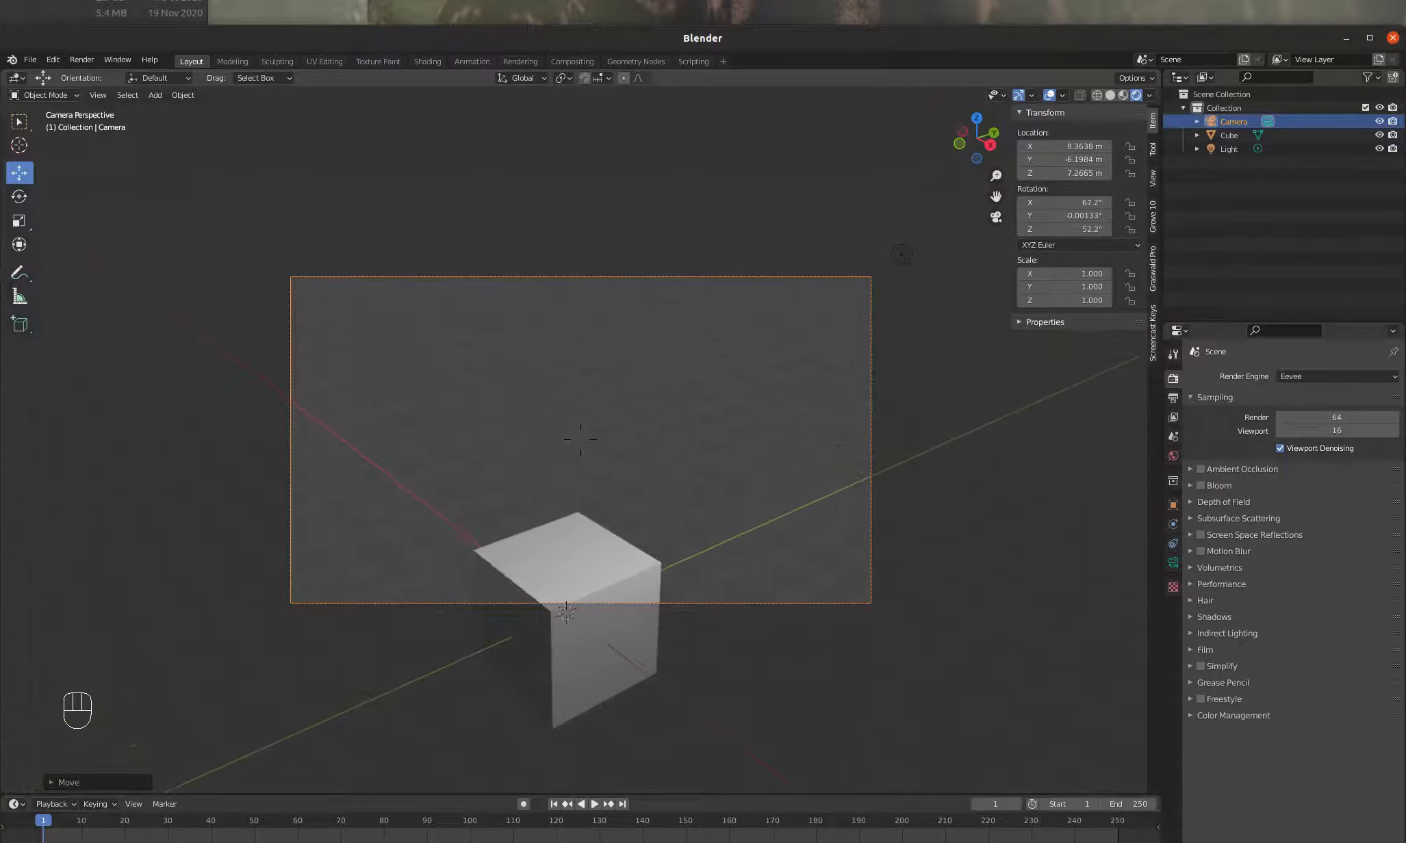
{"action": "key", "text": "q"}
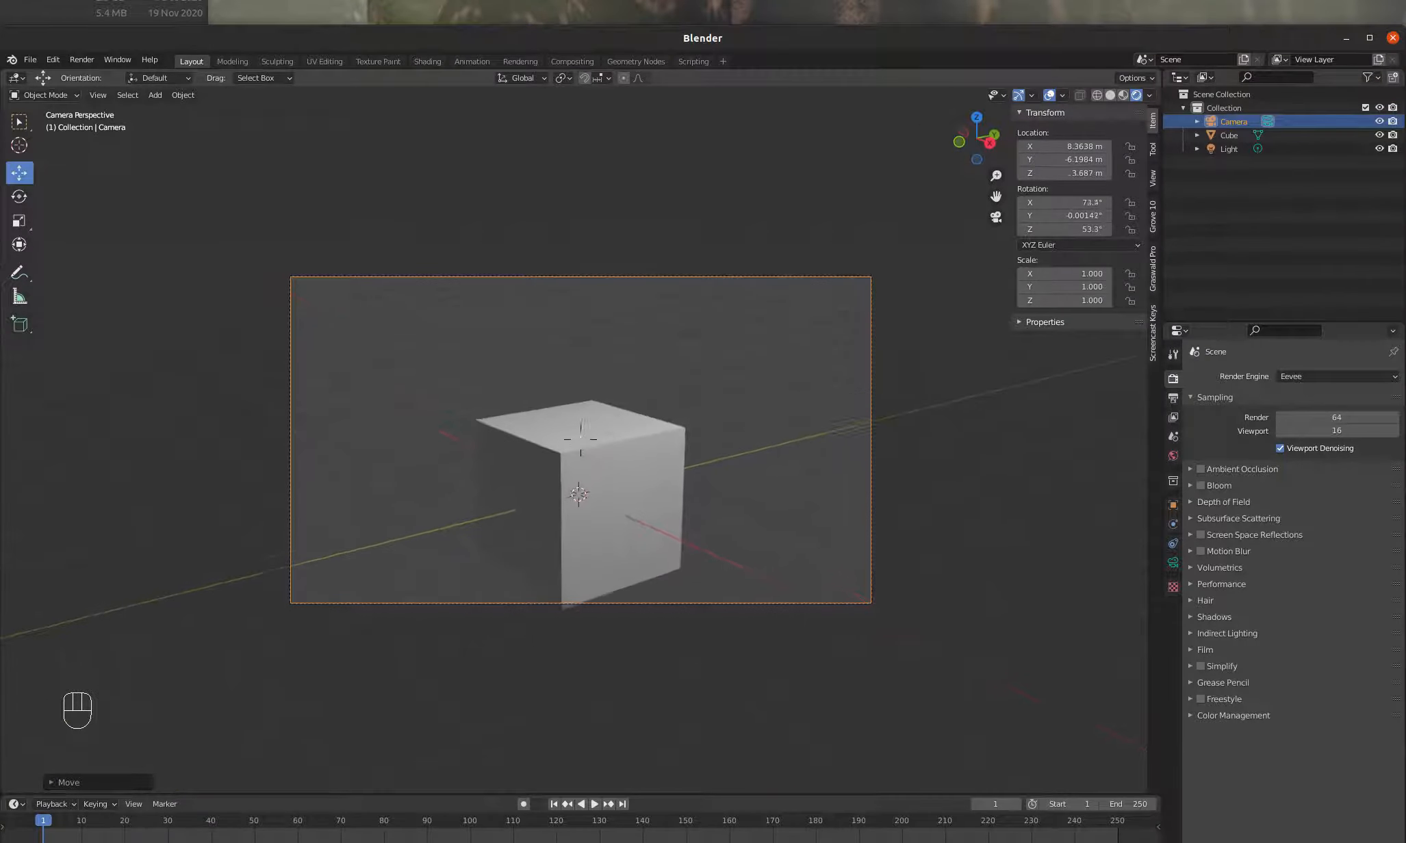
{"action": "left_click", "coordinate": [583, 409]}
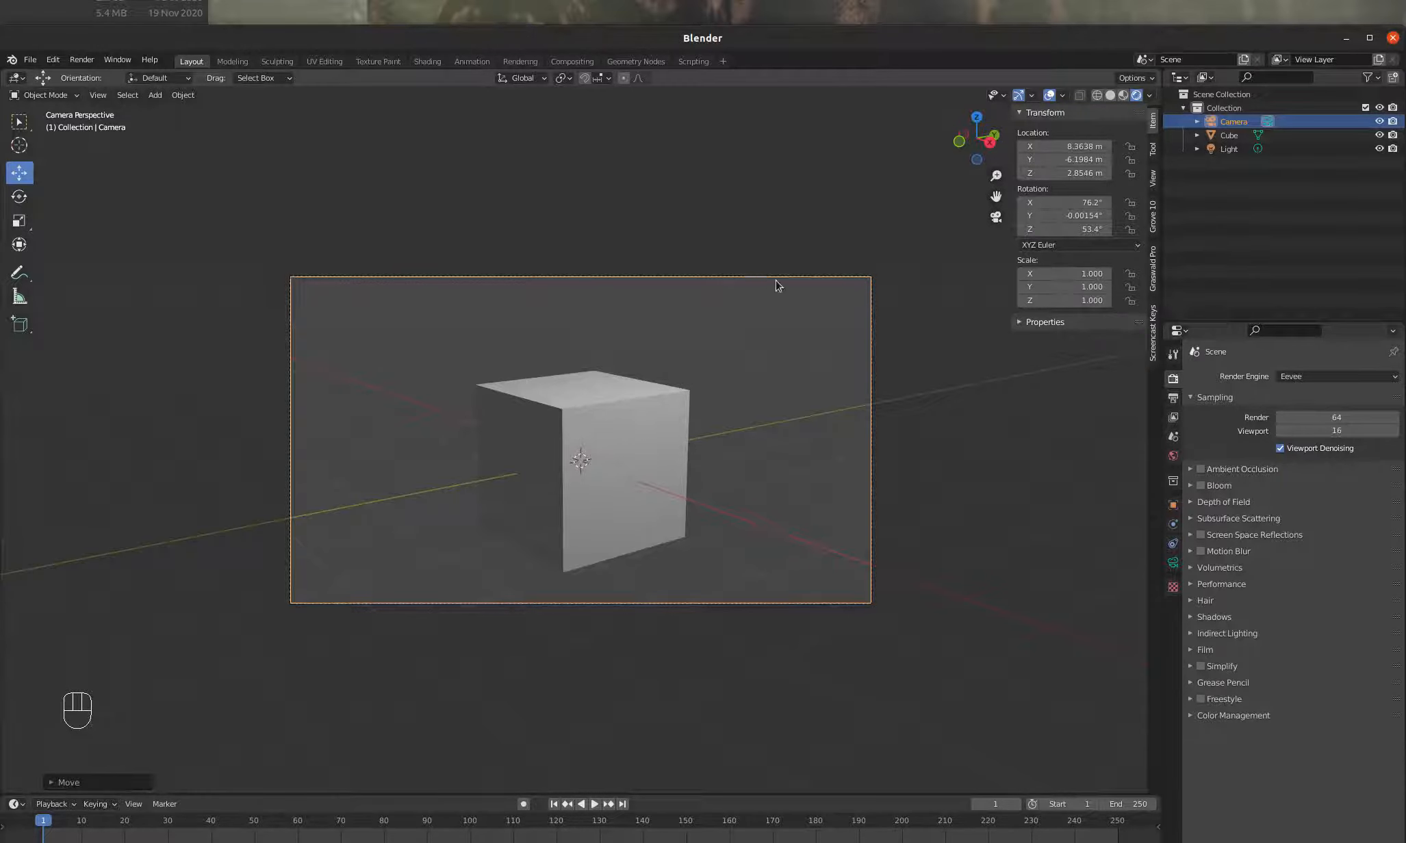
- Lock the camera to the view and reframe the cube by navigating within the camera view
{"action": "left_click", "coordinate": [1153, 177]}
{"action": "left_click", "coordinate": [1075, 282]}
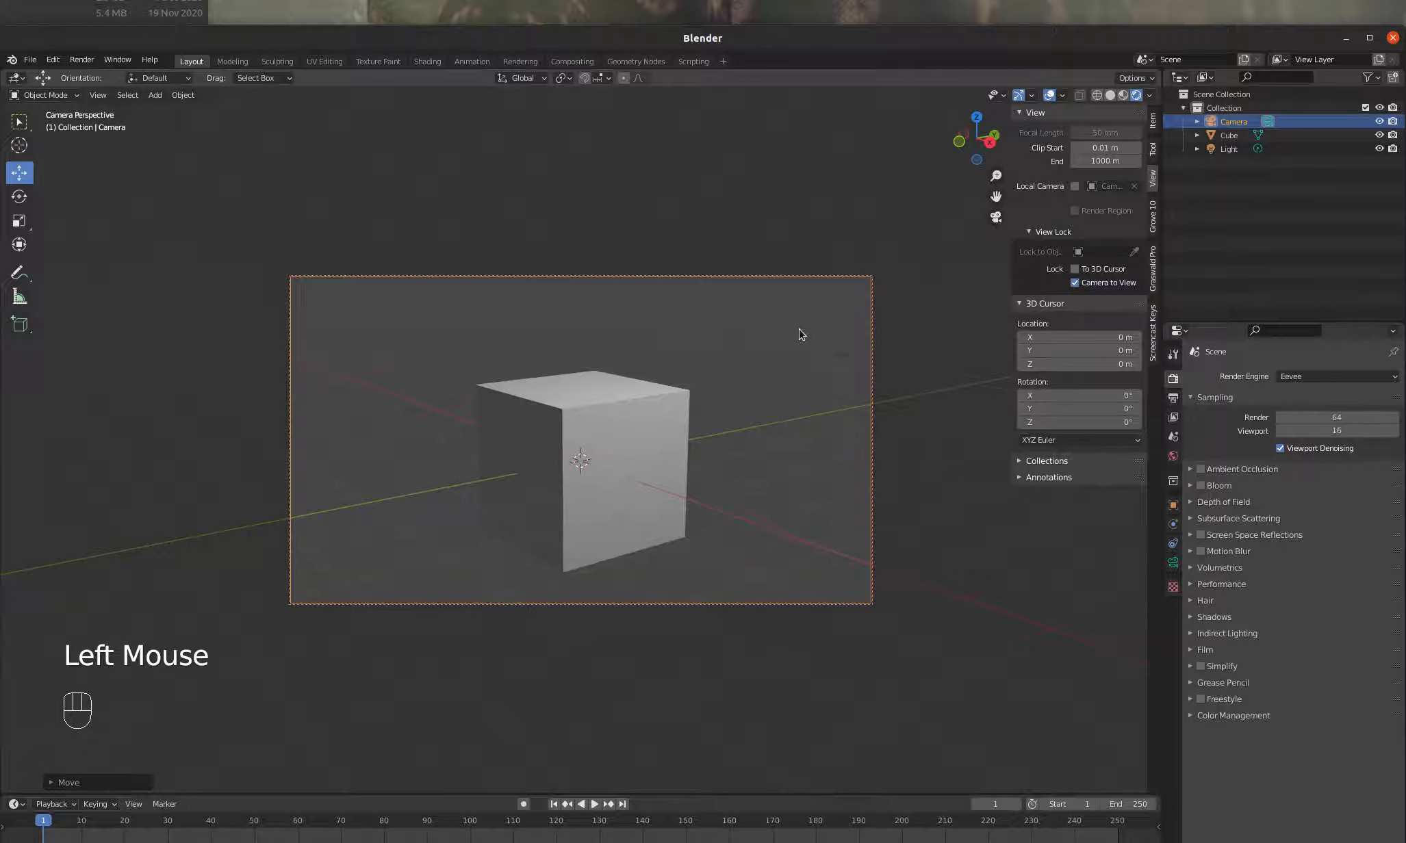
{"action": "middle_click_drag", "start_coordinate": [799, 329], "coordinate": [698, 351]}
{"action": "key", "text": "shift"}
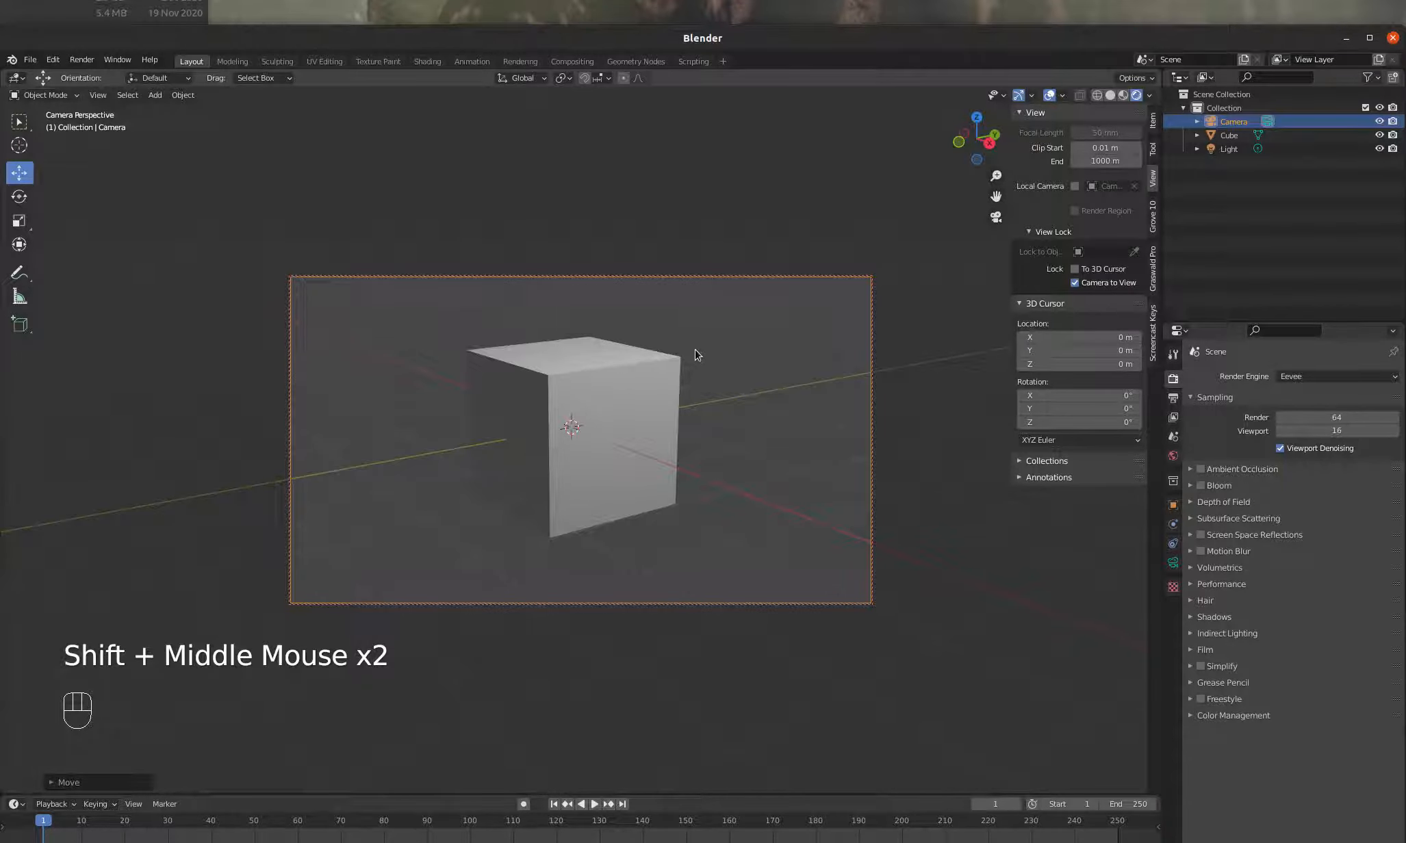
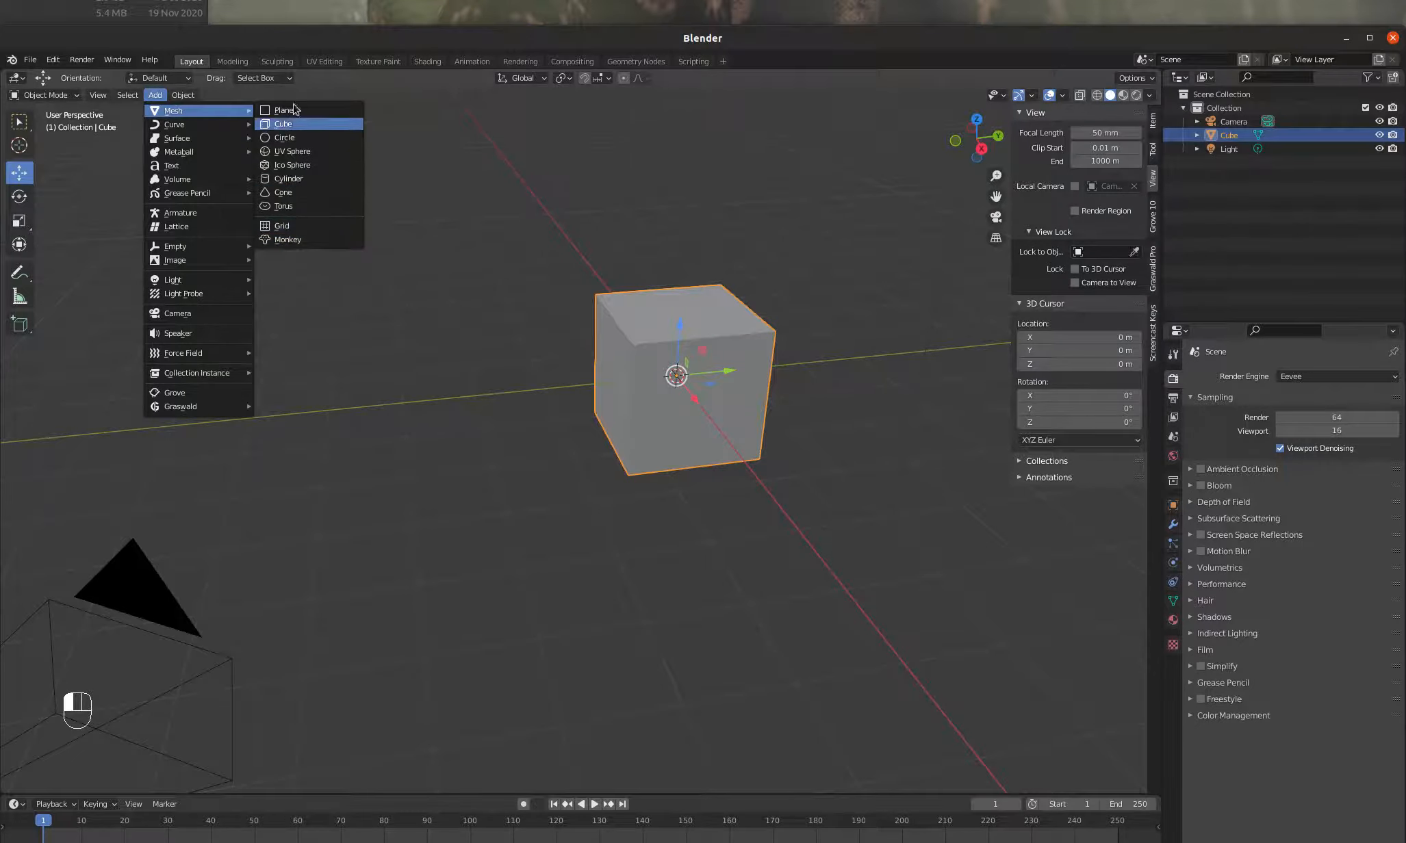
- Add a cone mesh with a base radius of about 1.39 m and a Triangle Fan base fill
{"action": "left_click", "coordinate": [283, 192]}
{"action": "left_click", "coordinate": [57, 787]}
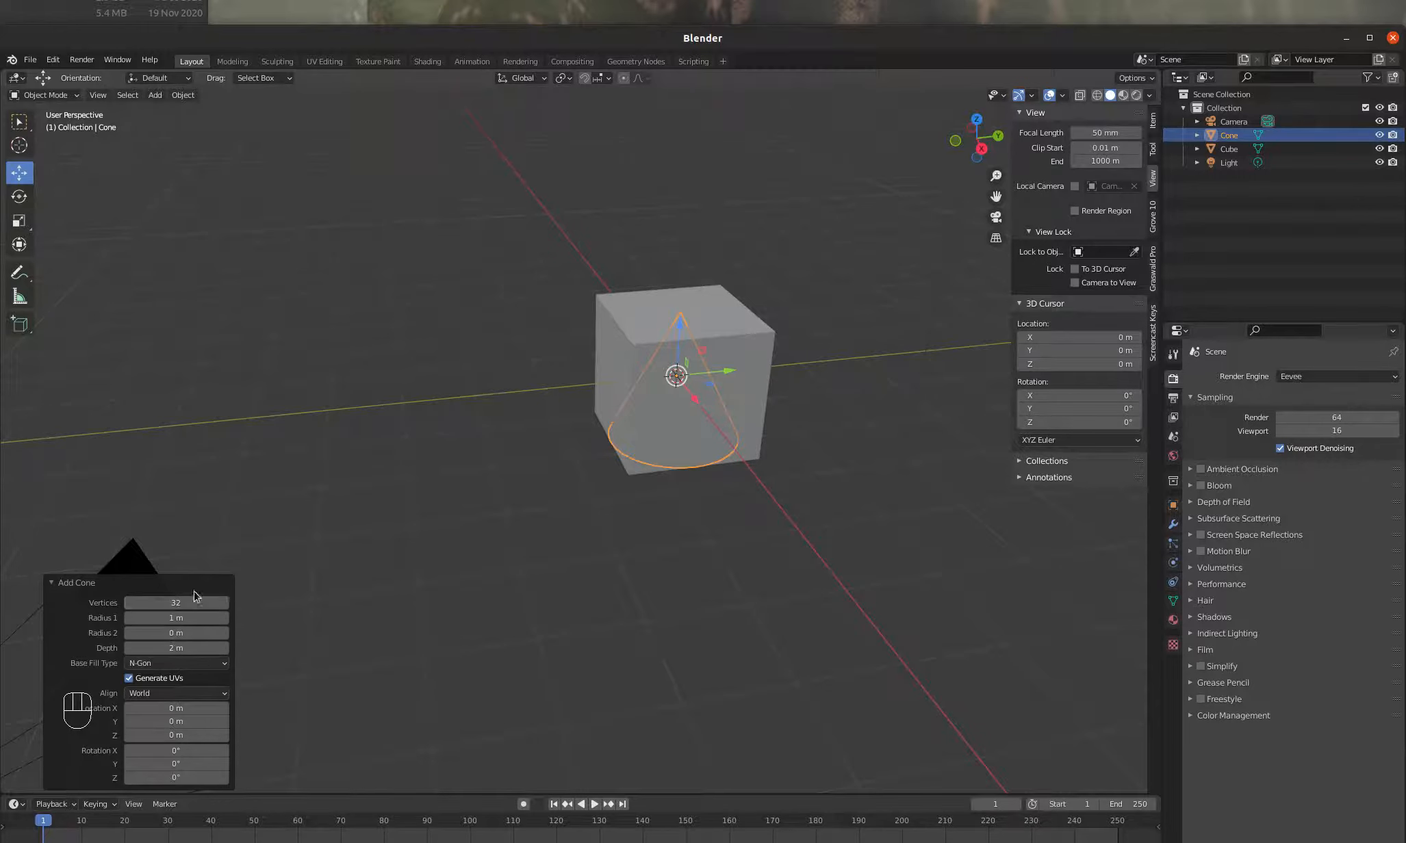
{"action": "mouse_move", "coordinate": [193, 648]}
{"action": "left_mouse_down"}
{"action": "mouse_move", "coordinate": [264, 662]}
{"action": "mouse_move", "coordinate": [193, 649]}
{"action": "mouse_move", "coordinate": [204, 622]}
{"action": "mouse_move", "coordinate": [224, 624]}
{"action": "mouse_move", "coordinate": [204, 624]}
{"action": "left_mouse_up"}
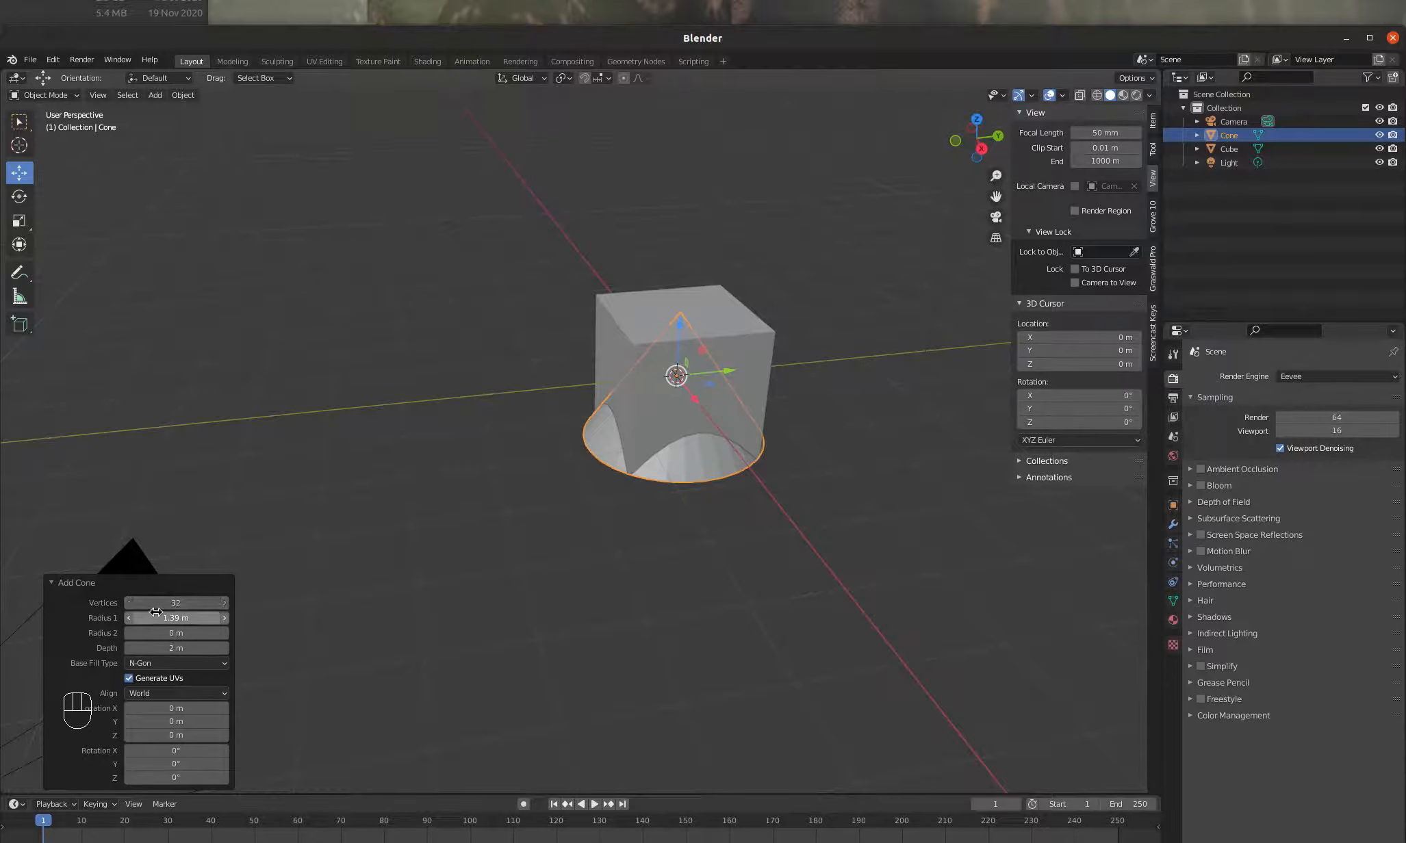
{"action": "left_click", "coordinate": [216, 663]}
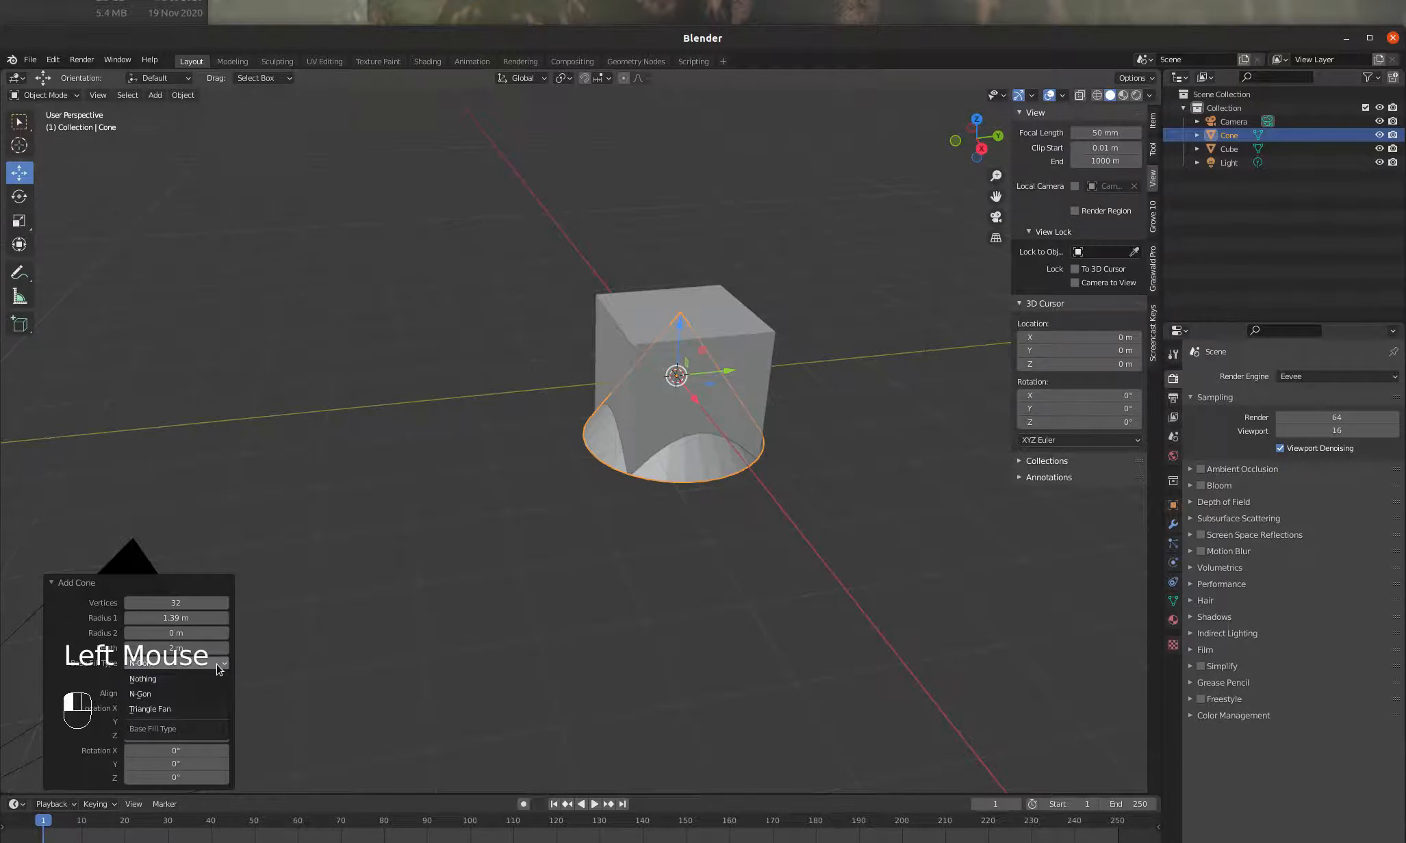
{"action": "left_click", "coordinate": [168, 709]}
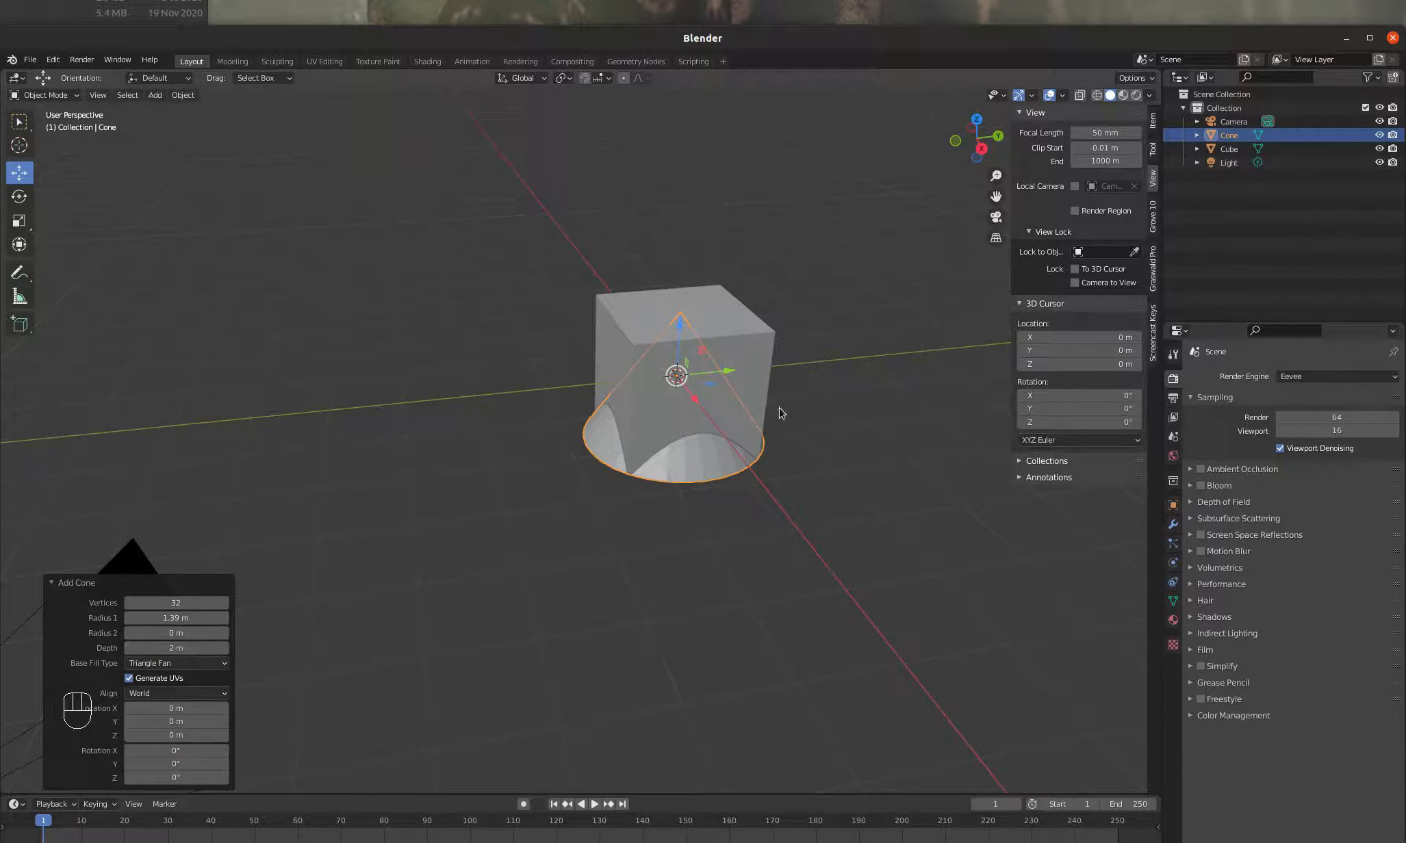
- Move the cone about 2.69 m along the X axis, out of the cube
{"action": "middle_click_drag", "start_coordinate": [634, 387], "coordinate": [719, 378]}
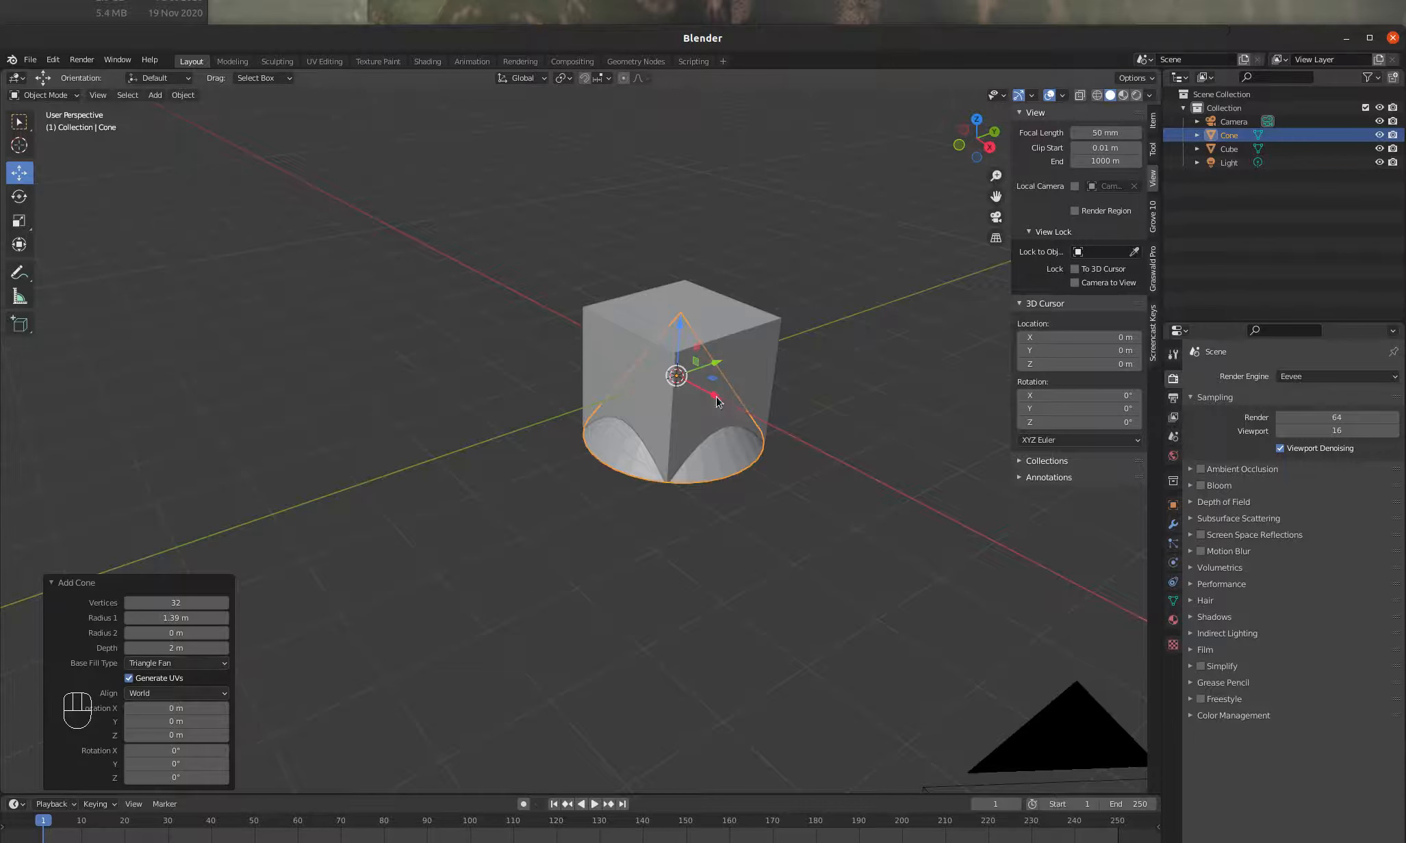
{"action": "left_click_drag", "start_coordinate": [716, 397], "coordinate": [871, 460]}
- Add a UV sphere and move it about 2.63 m in the negative Y direction, beside the cube
{"action": "middle_click_drag", "start_coordinate": [719, 346], "coordinate": [651, 336]}
{"action": "key", "text": "shift+a"}
{"action": "mouse_move", "coordinate": [640, 336]}
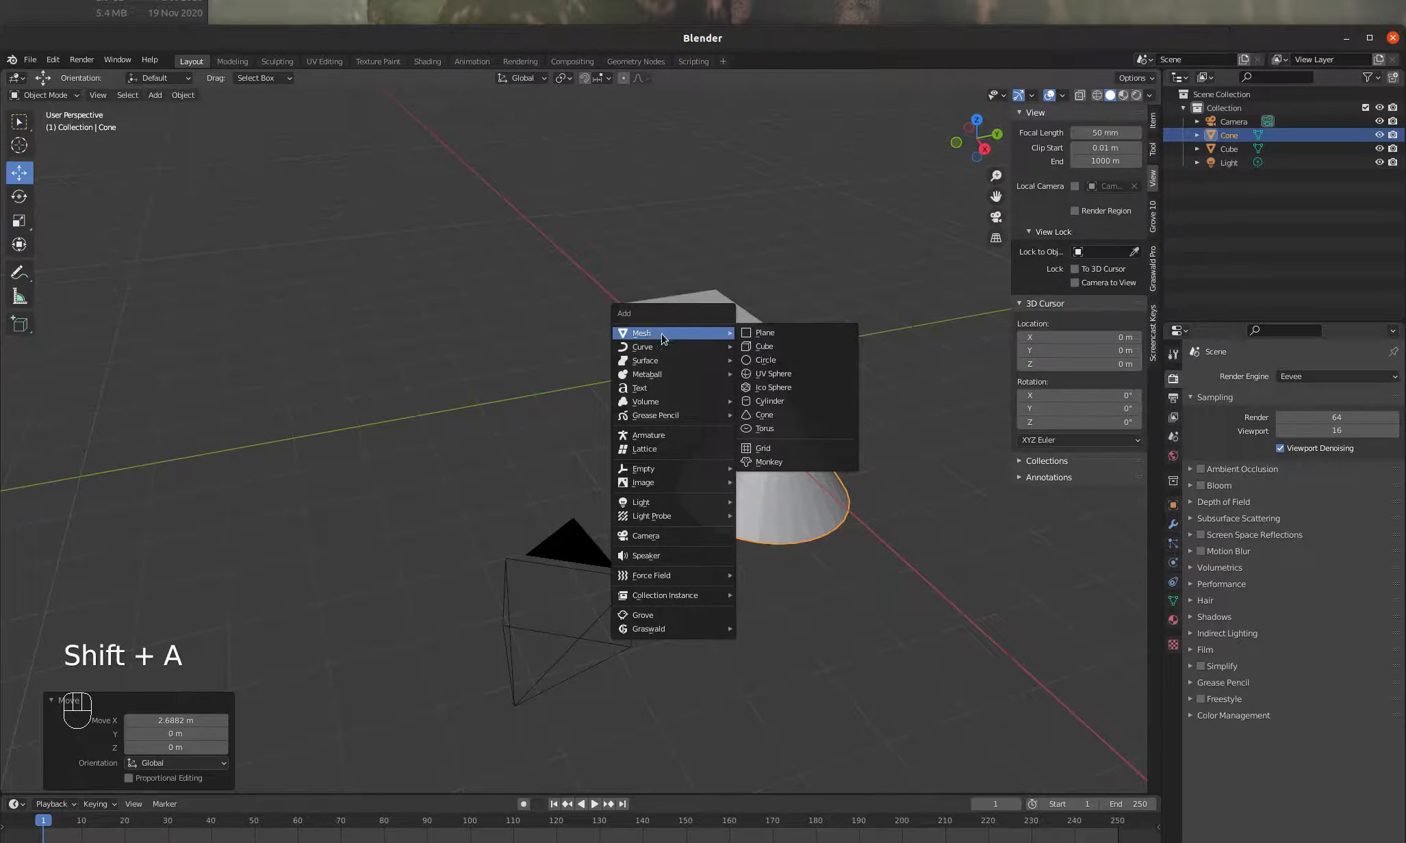
{"action": "left_click", "coordinate": [778, 374]}
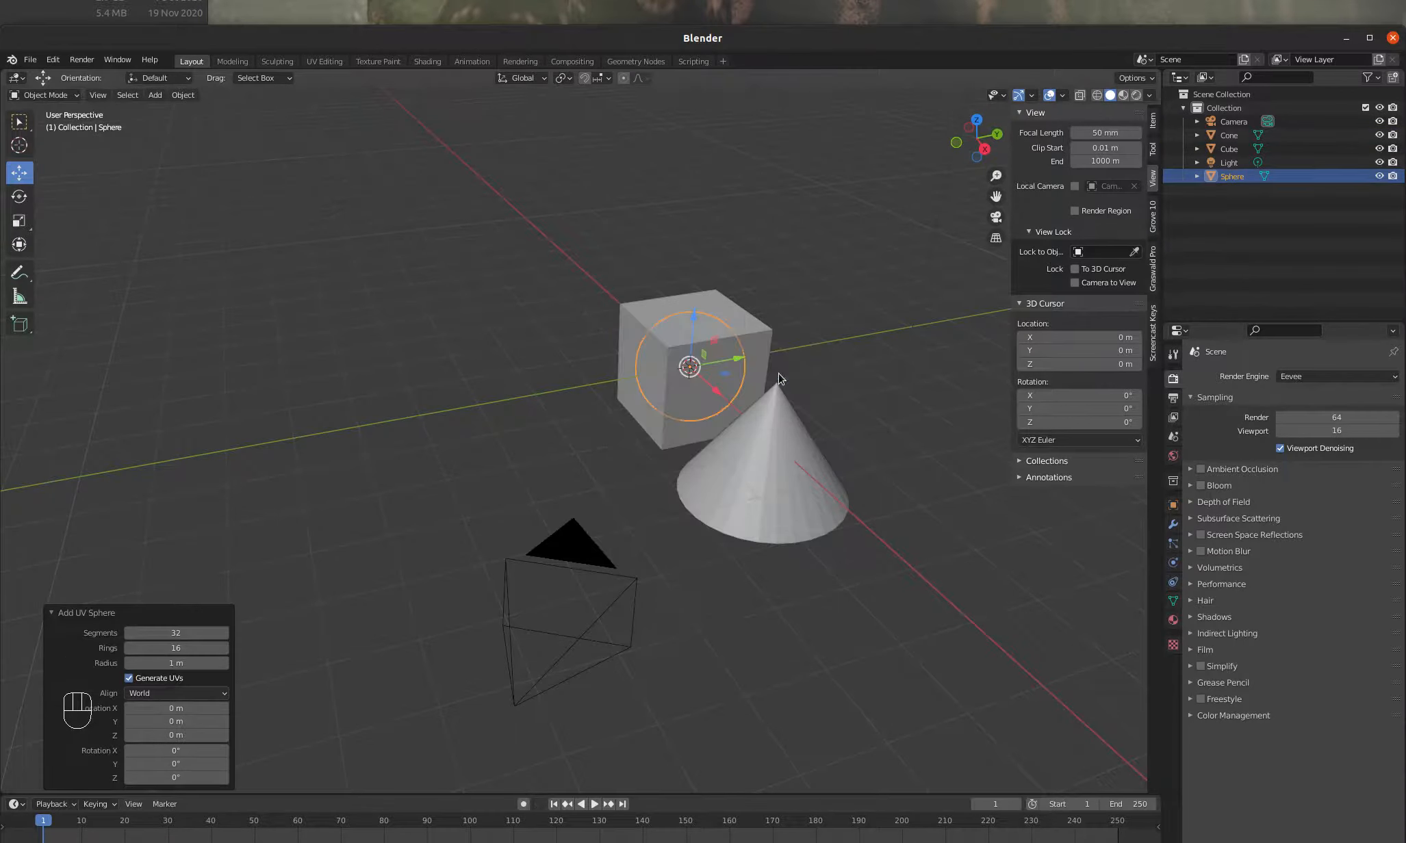
{"action": "left_click_drag", "start_coordinate": [741, 360], "coordinate": [602, 384]}
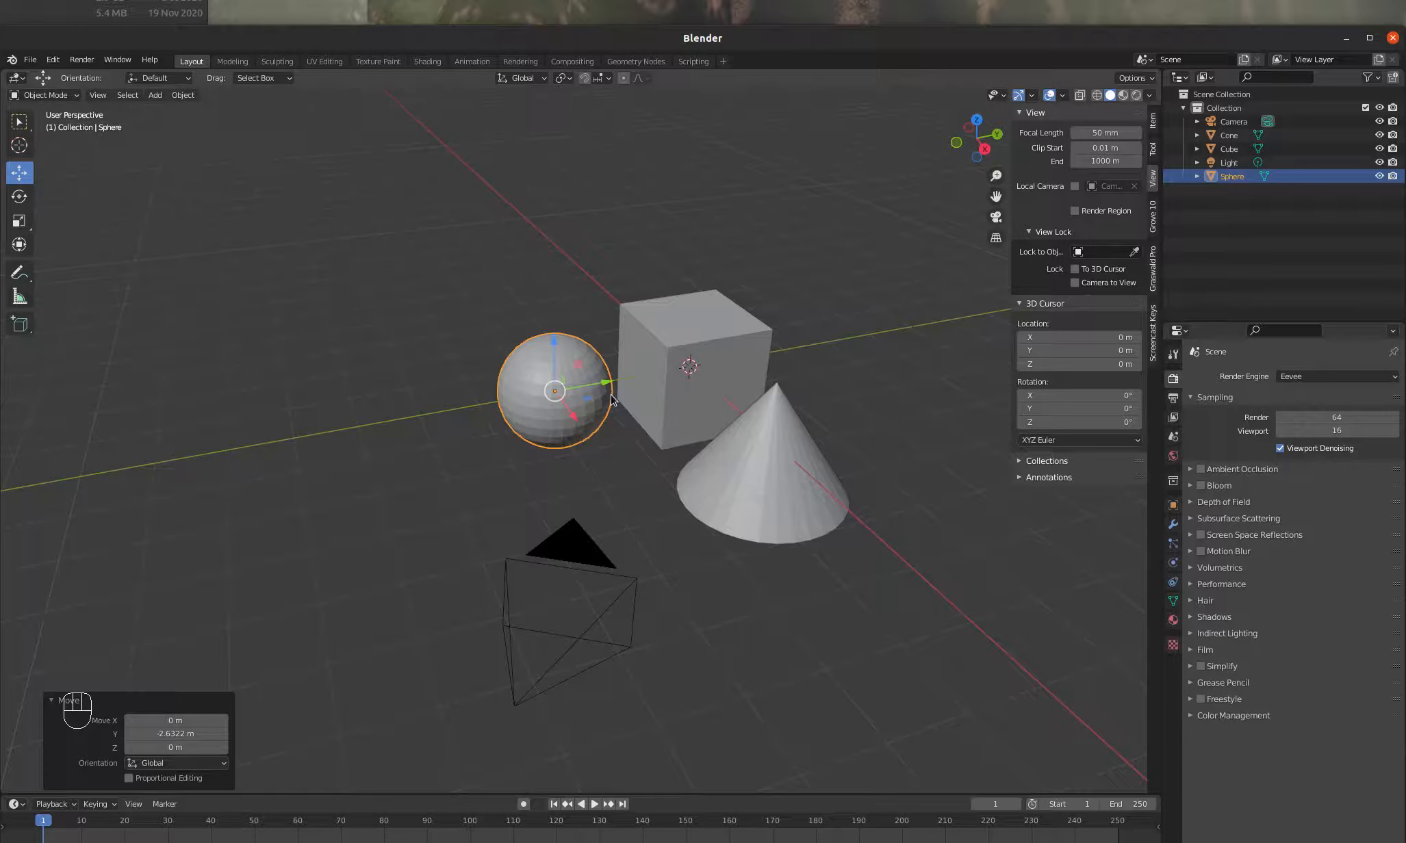
- Add a plane mesh at the scene origin
{"action": "key", "text": "shift"}
{"action": "key", "text": "shift+a"}
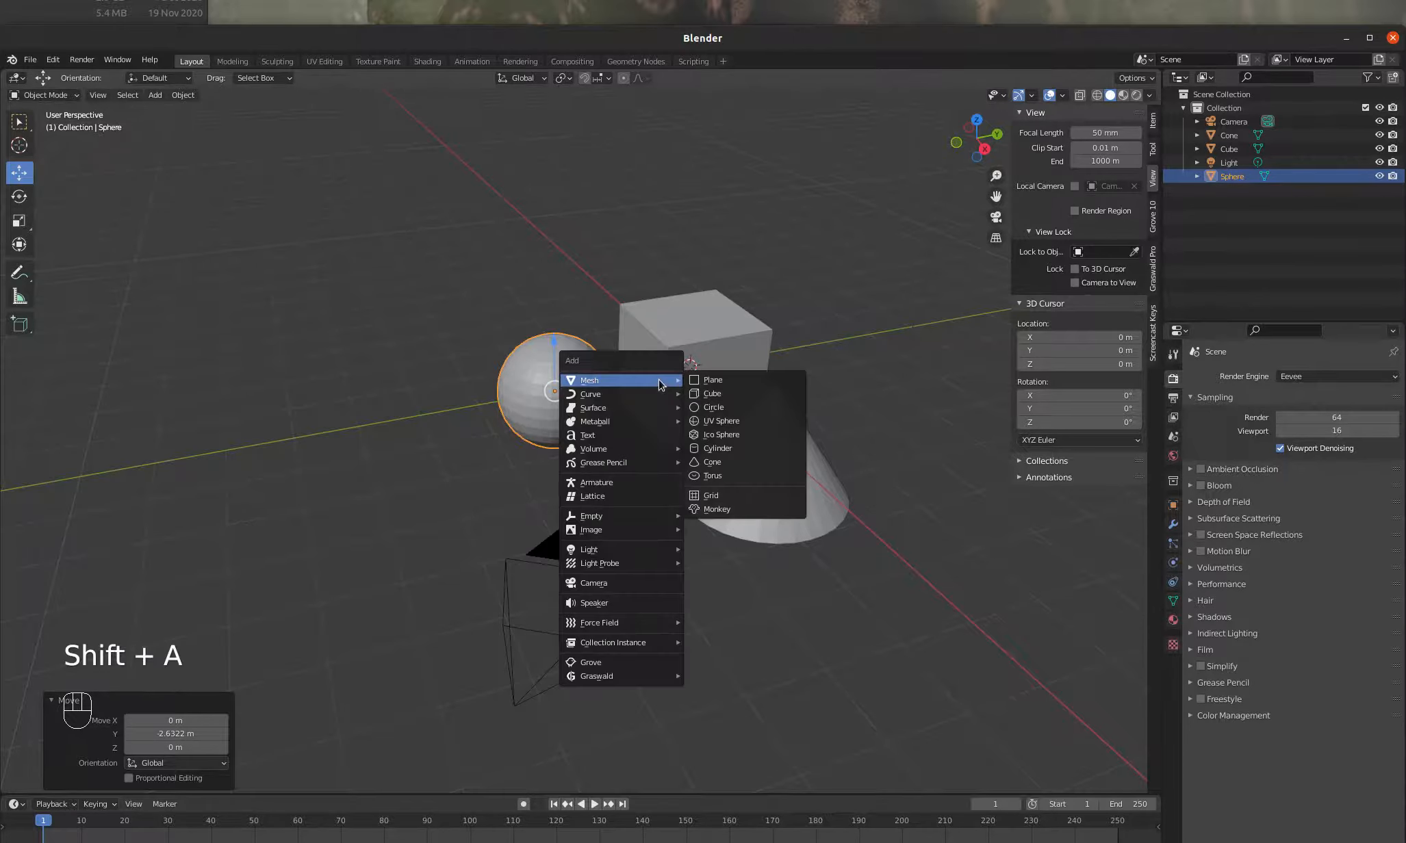
{"action": "left_click", "coordinate": [722, 385]}
{"action": "middle_click_drag", "start_coordinate": [708, 370], "coordinate": [716, 368]}
{"action": "scroll", "coordinate": [731, 403], "scroll_direction": "up", "scroll_amount": 2}
{"action": "scroll", "coordinate": [638, 388], "scroll_direction": "down", "scroll_amount": 1}
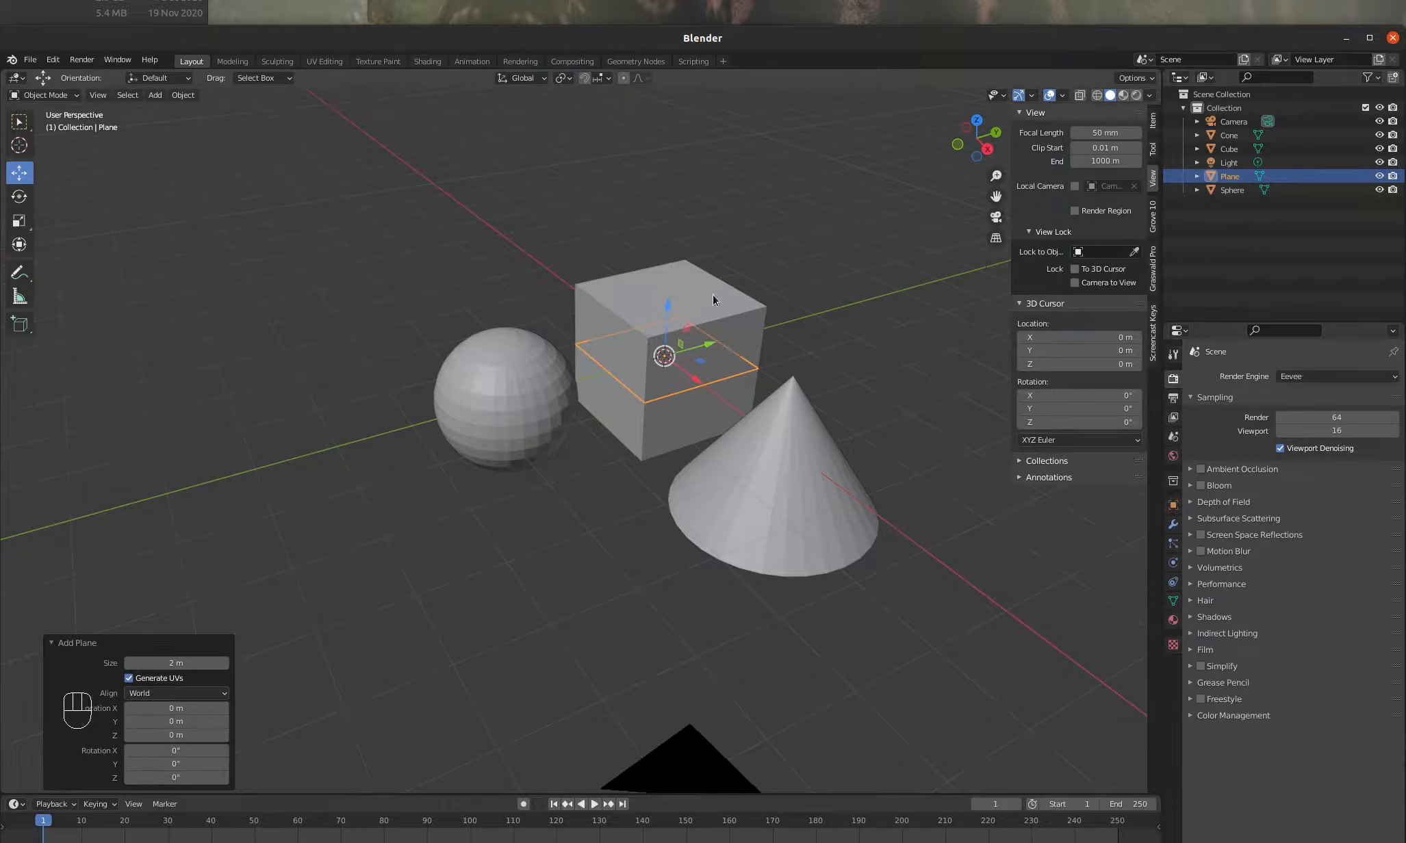
- Lower the plane along the Z axis to the base of the objects and scale it by about 6.22 as a floor
{"action": "key", "text": "g"}
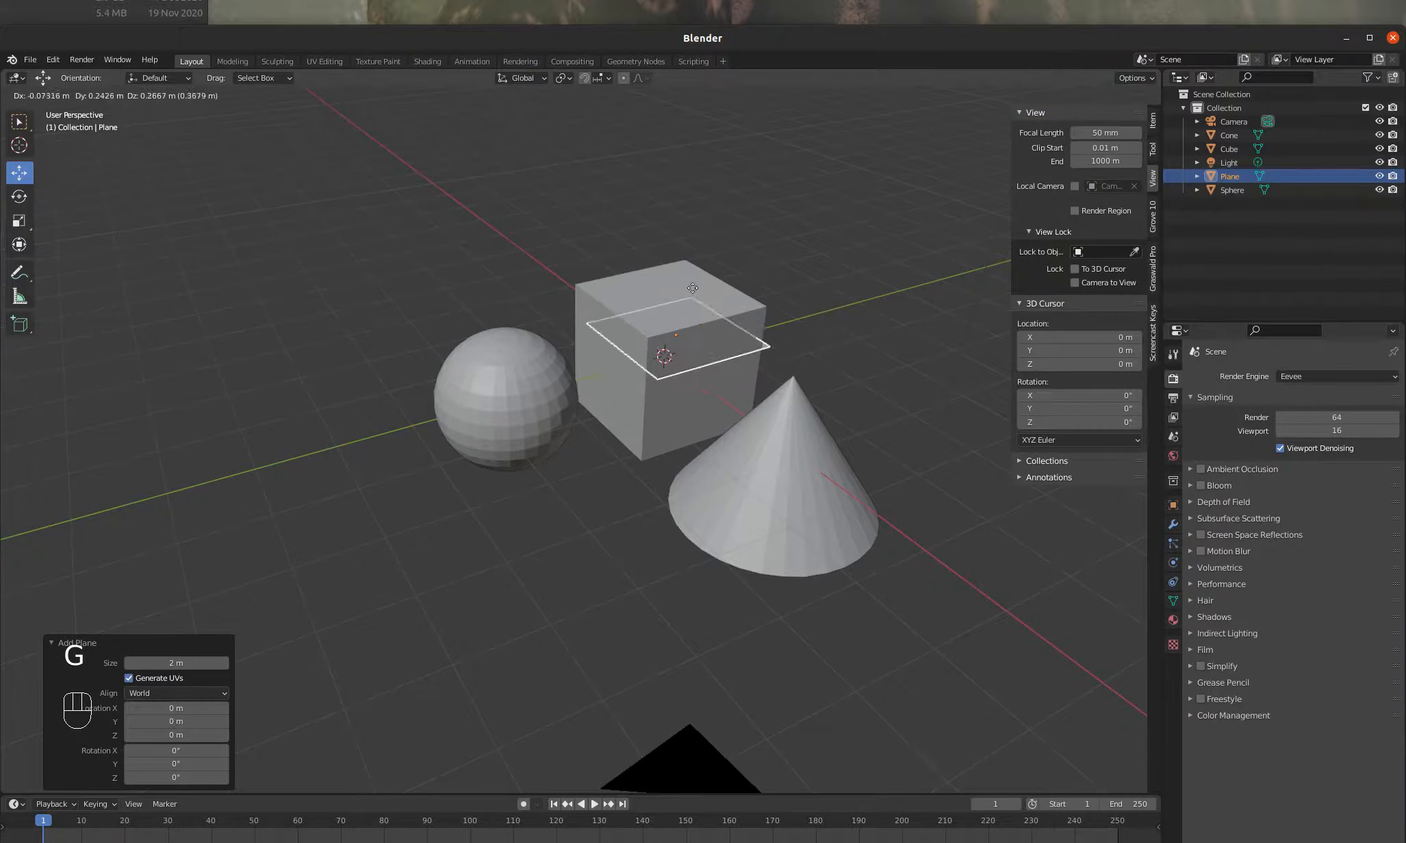
{"action": "key", "text": "z"}
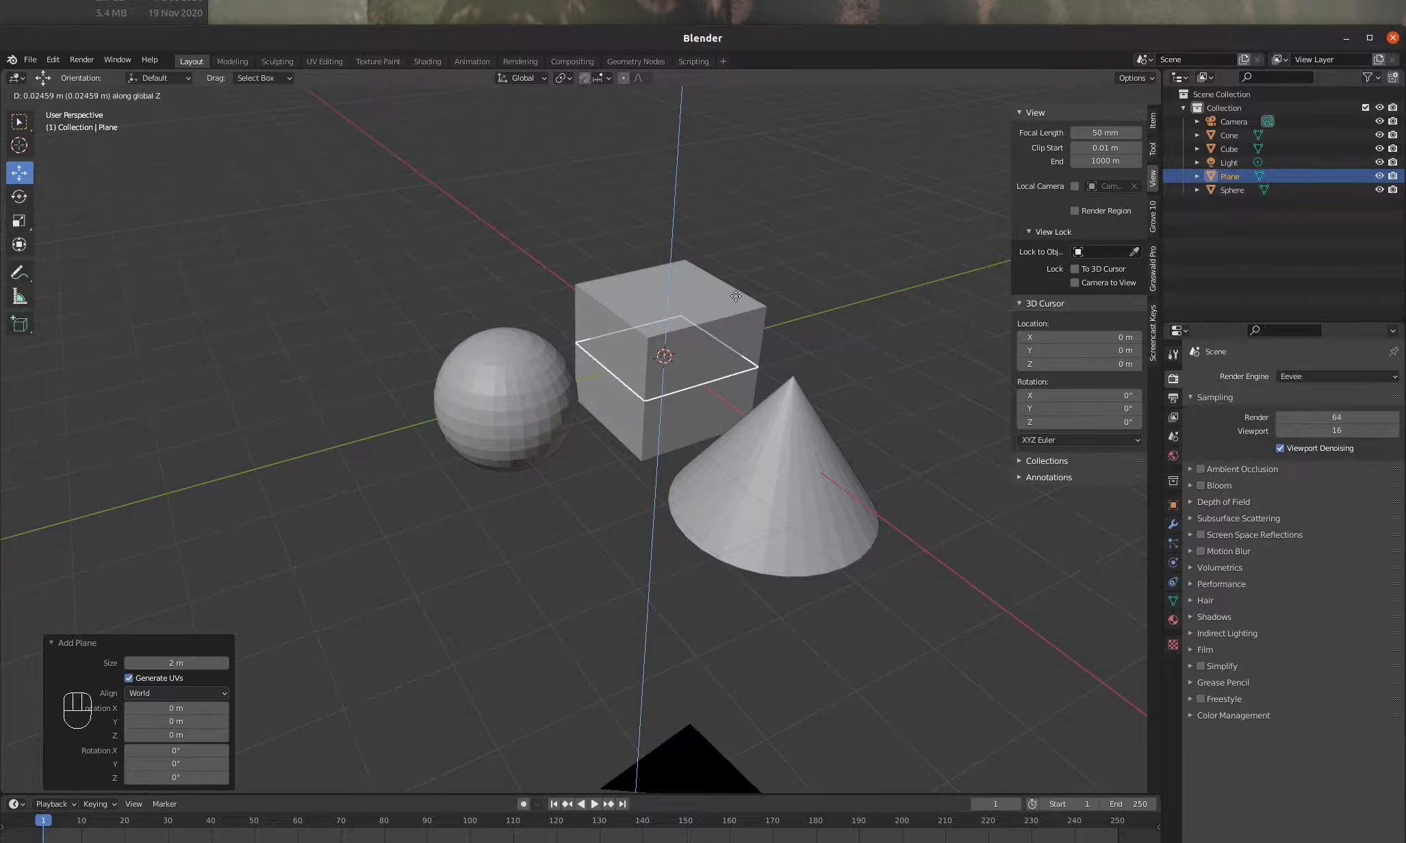
{"action": "left_click", "coordinate": [735, 296]}
{"action": "key", "text": "s"}
{"action": "left_click", "coordinate": [788, 472]}
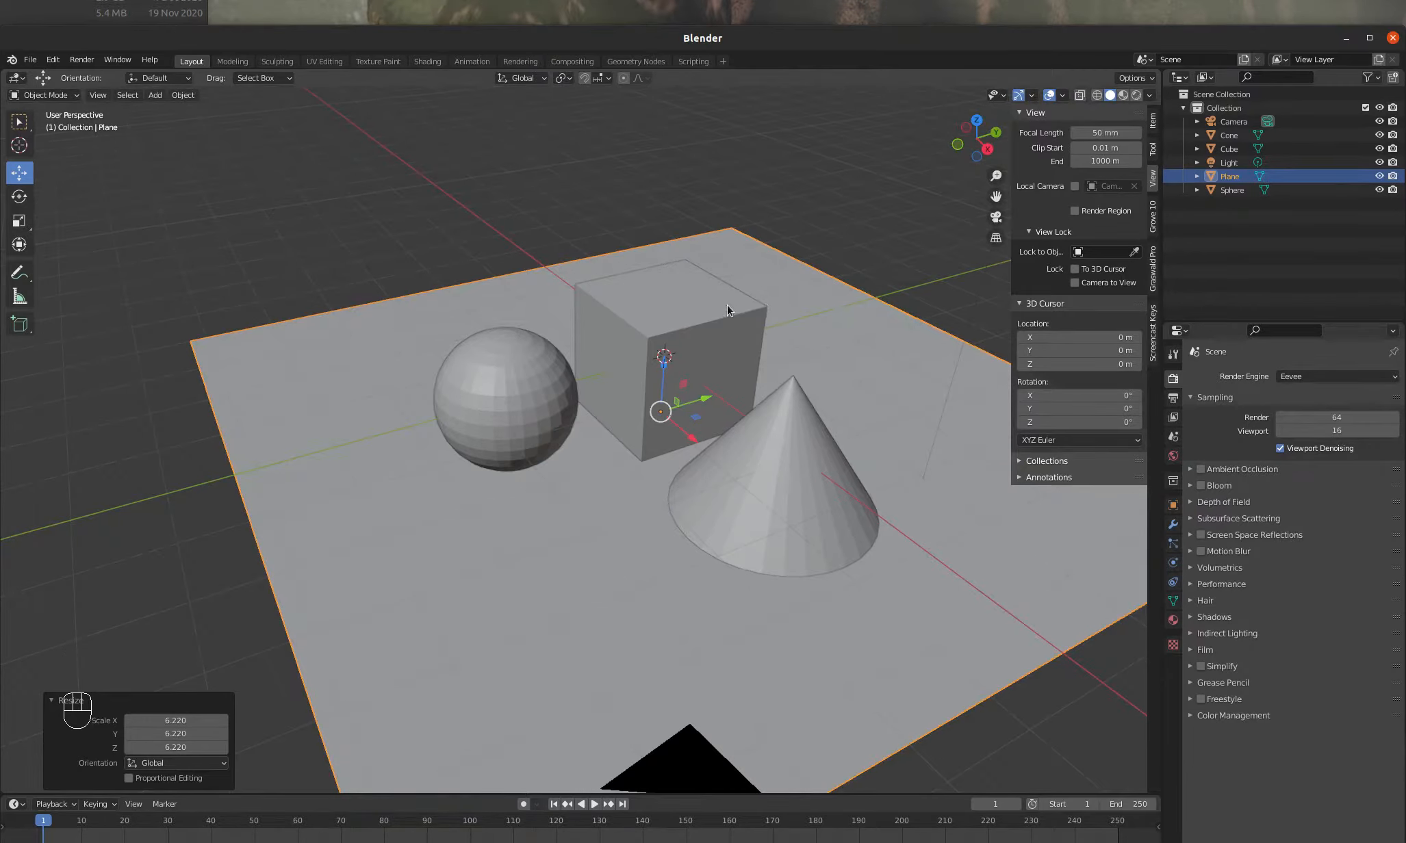
- Select the cube and display its transform properties
{"action": "left_click", "coordinate": [1153, 122]}
{"action": "left_click", "coordinate": [701, 298]}
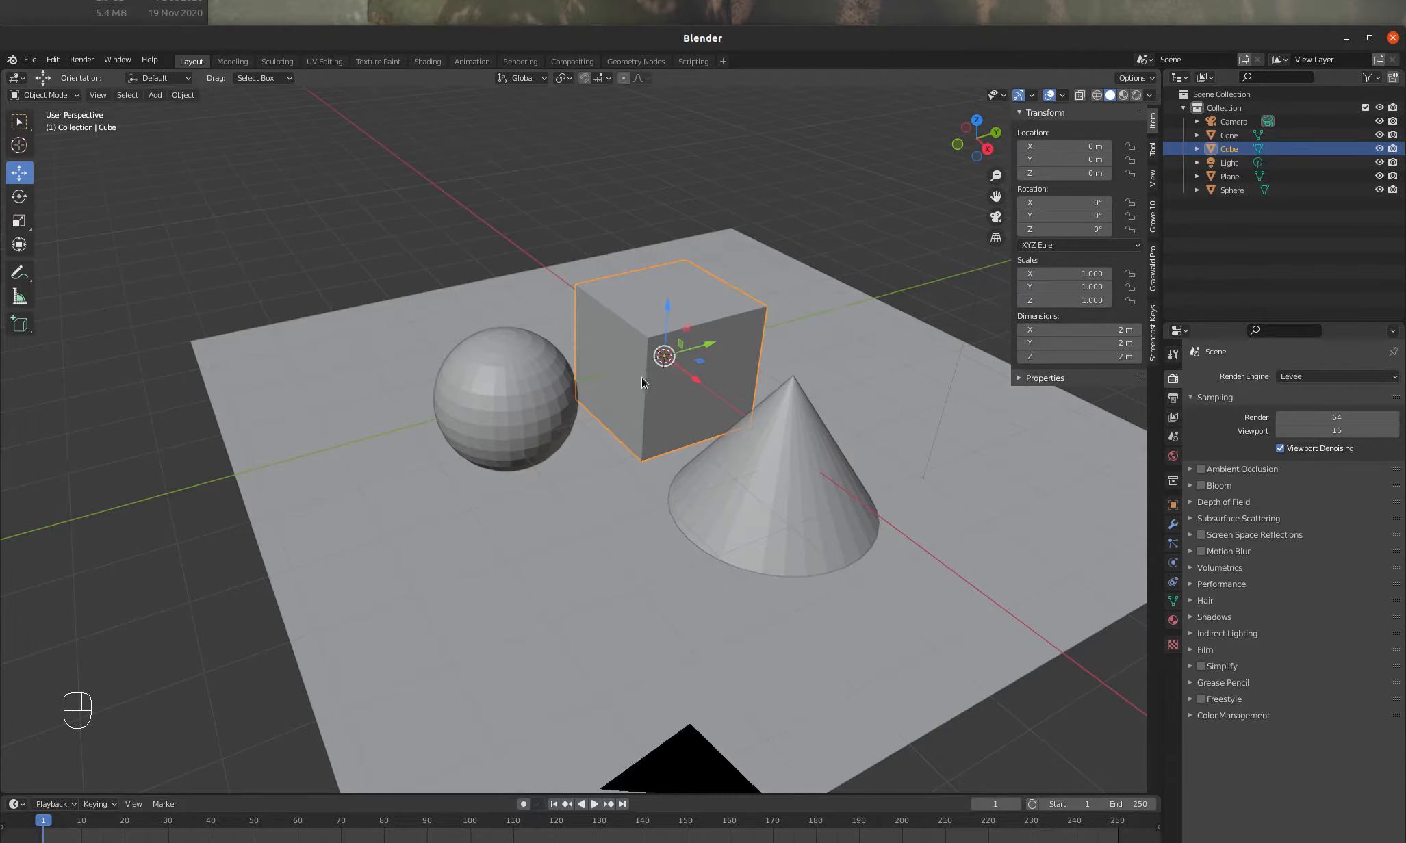
{"action": "scroll", "coordinate": [622, 403], "scroll_direction": "down", "scroll_amount": 1}
{"action": "scroll", "coordinate": [682, 399], "scroll_direction": "up", "scroll_amount": 2}
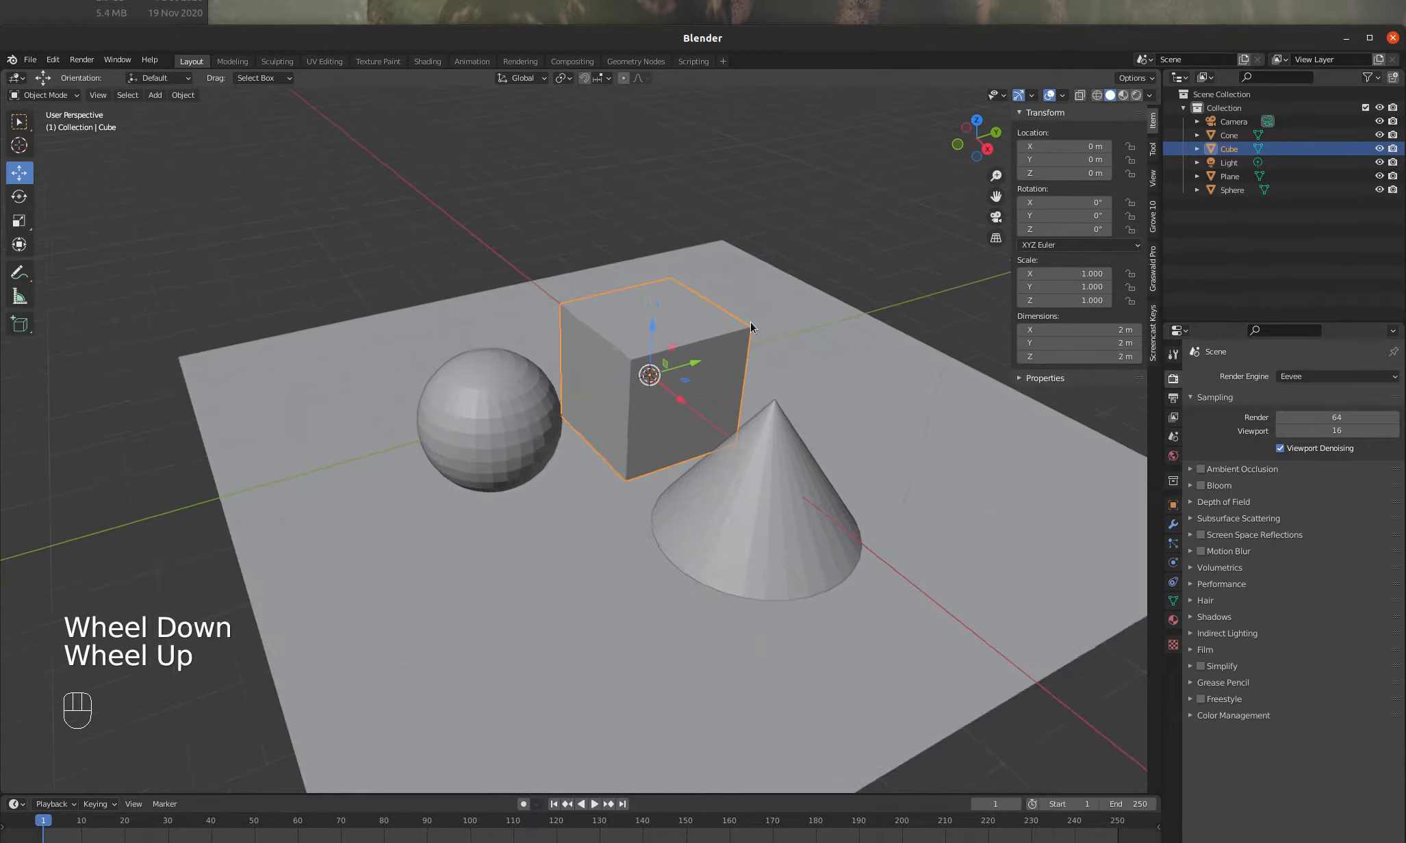
- Switch the viewport to rendered shading and look through the camera
{"action": "scroll", "coordinate": [750, 335], "scroll_direction": "down", "scroll_amount": 1}
{"action": "left_click", "coordinate": [1136, 95]}
{"action": "key", "text": "KP_0"}
- Select the light and move it freely to the side in the camera view to change the shadows
{"action": "scroll", "coordinate": [829, 130], "scroll_direction": "down", "scroll_amount": 2}
{"action": "left_click", "coordinate": [829, 126]}
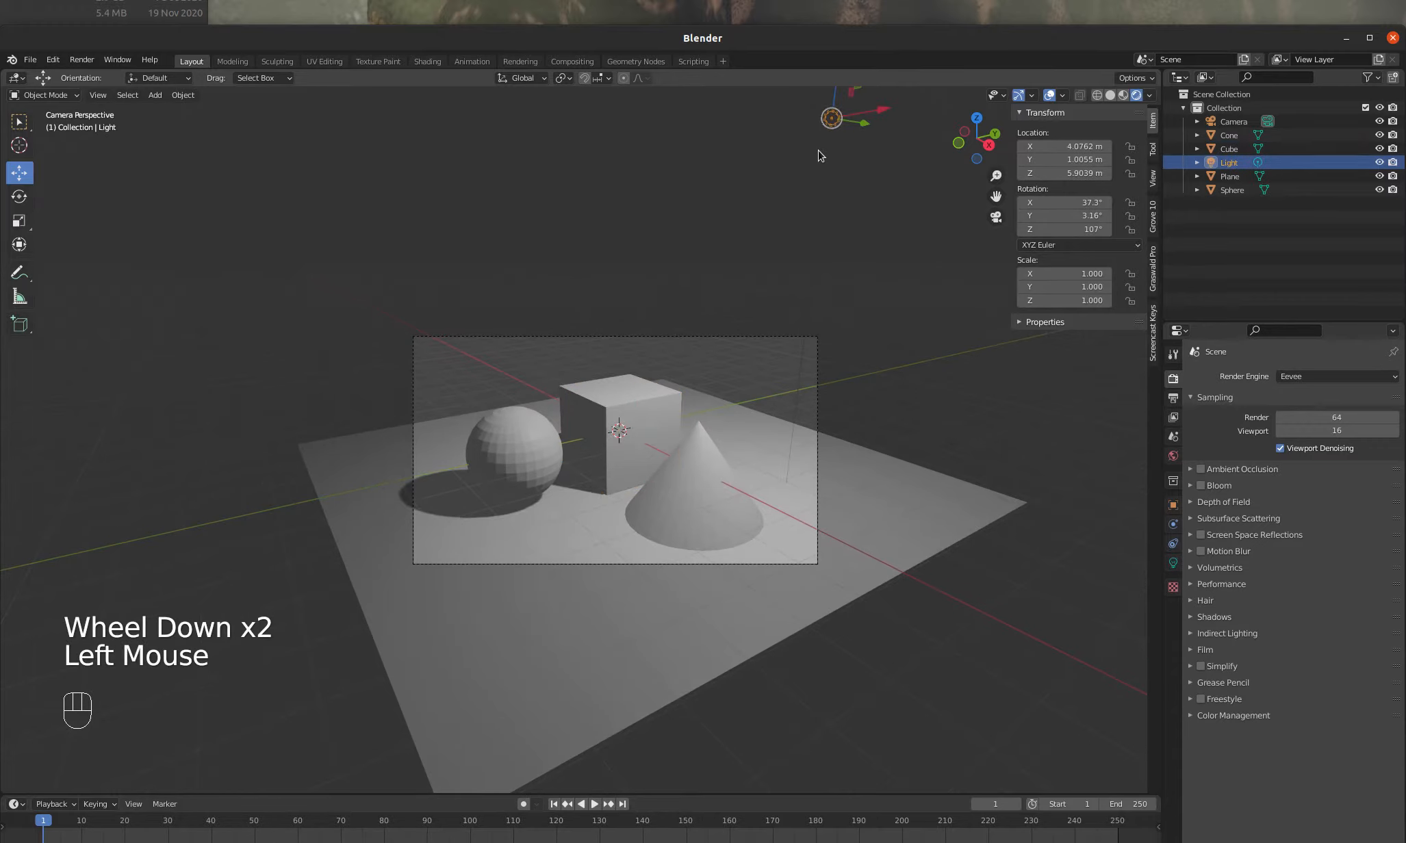
{"action": "key", "text": "g"}
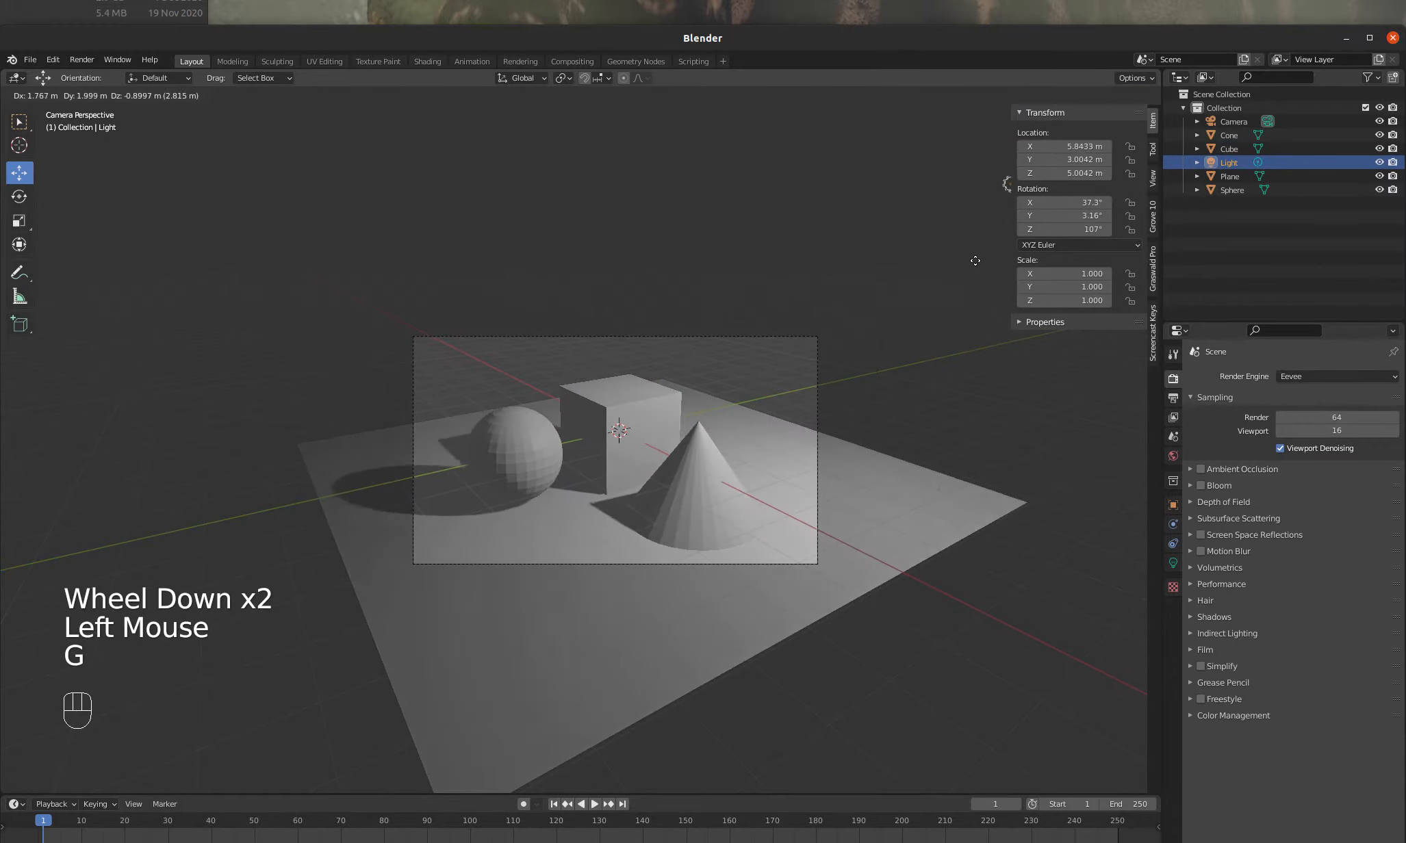